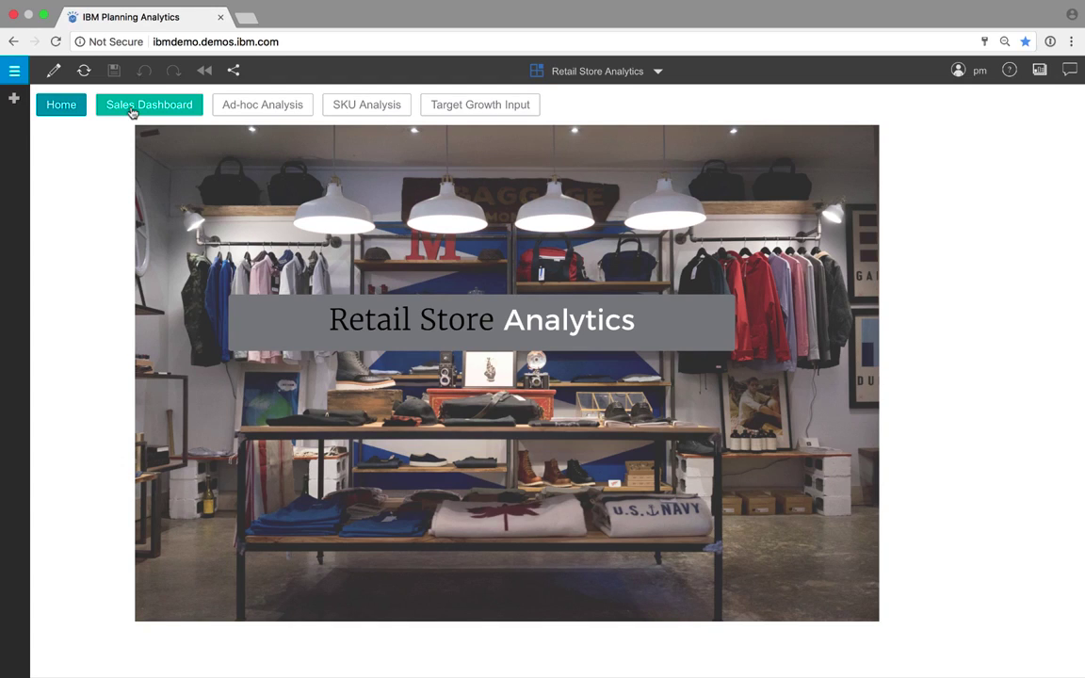
# On the Sales Dashboard, show US Sales 2017 as a line-and-column chart and inspect Michigan and Illinois.
pyautogui.click(132, 110)
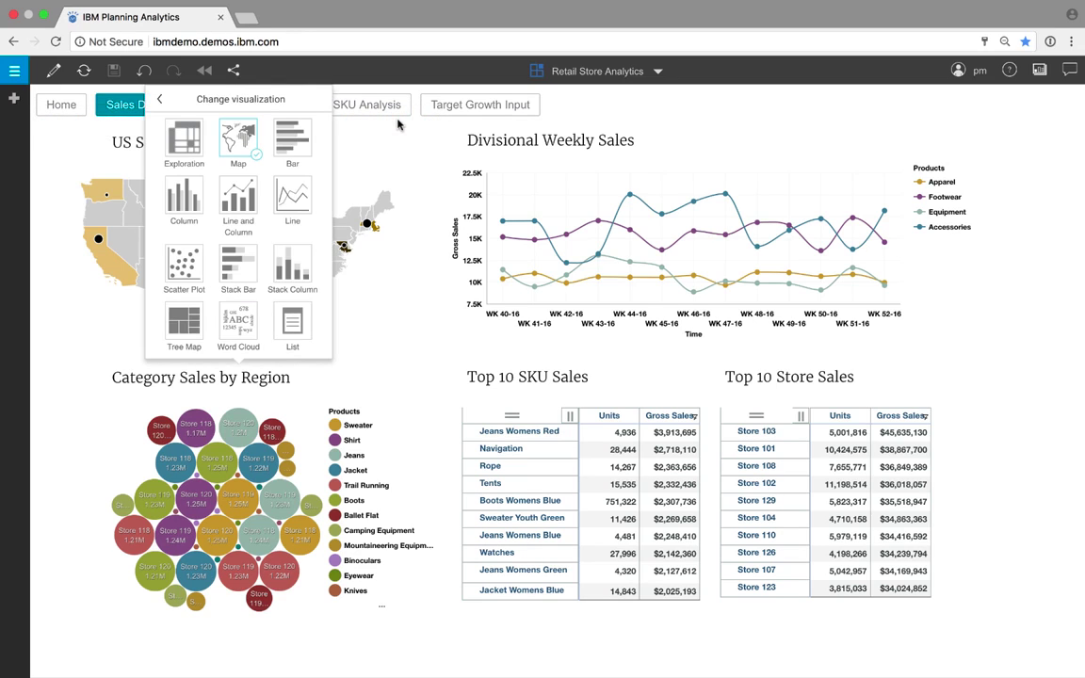
pyautogui.click(233, 191)
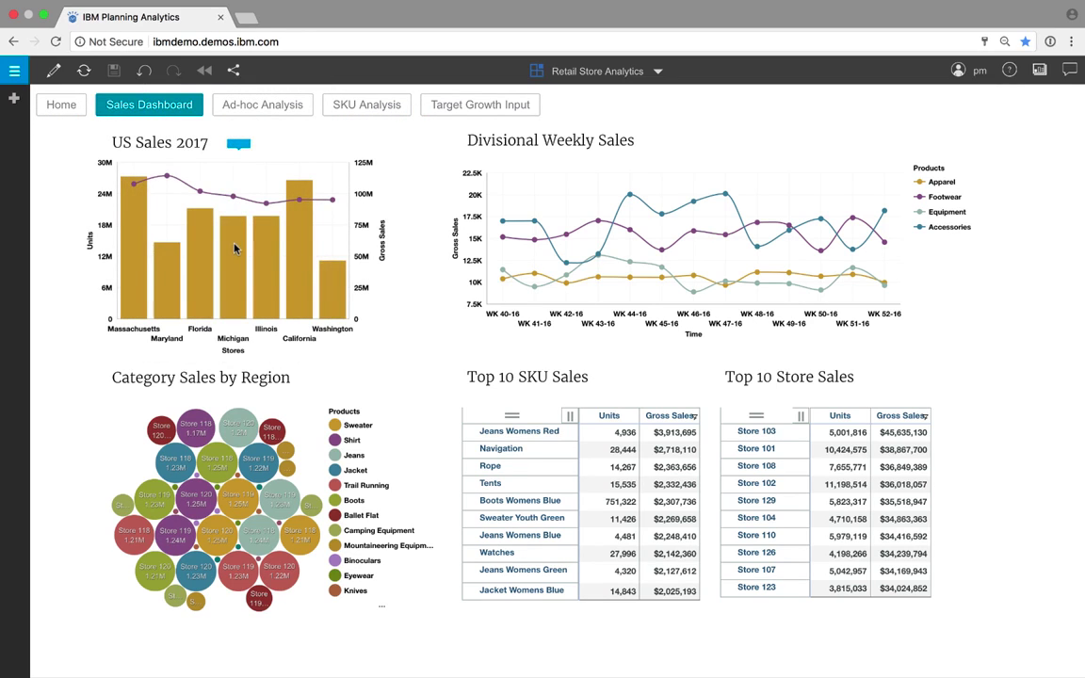
pyautogui.click(236, 247)
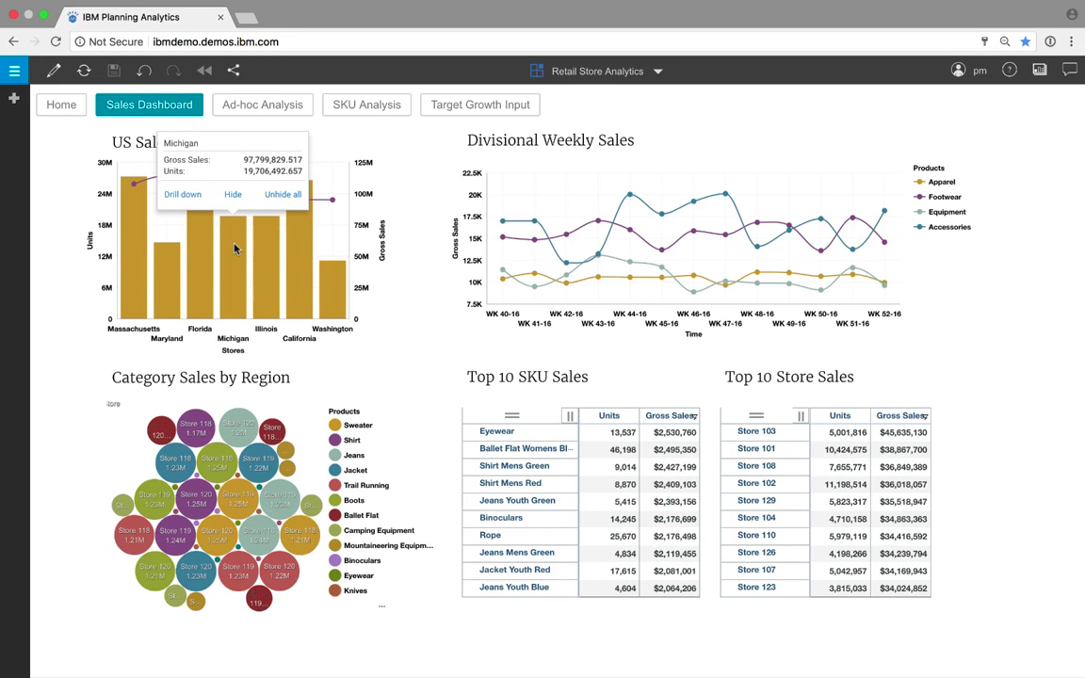
pyautogui.click(266, 257)
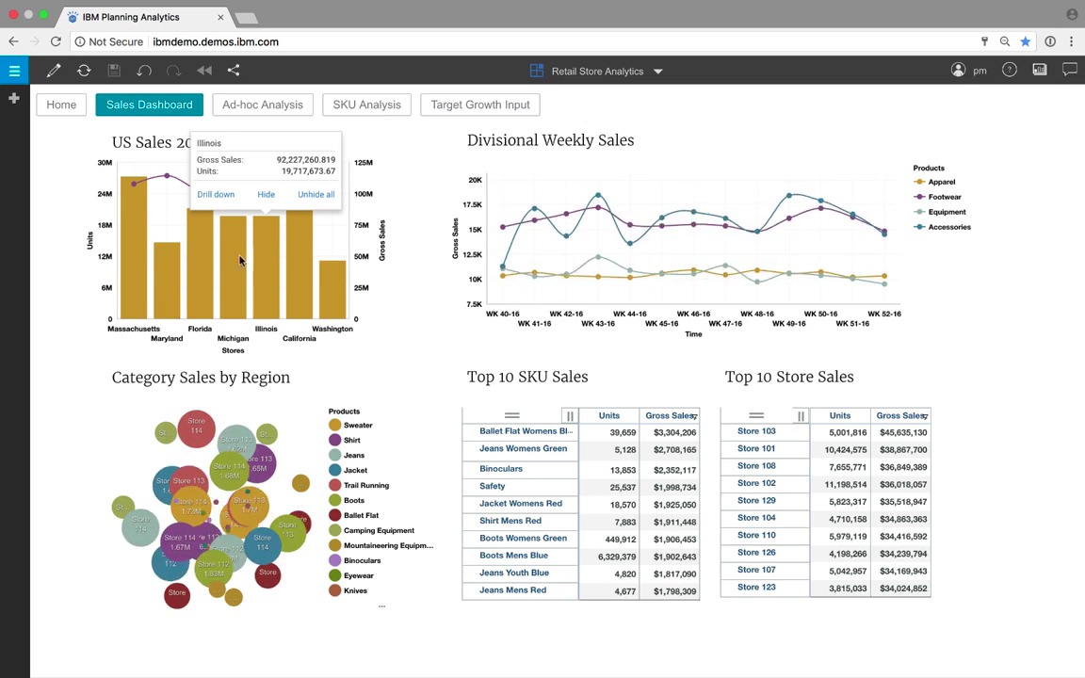
# Filter the other charts to Illinois, then drill Florida down to Stores 106–108.
pyautogui.click(202, 267)
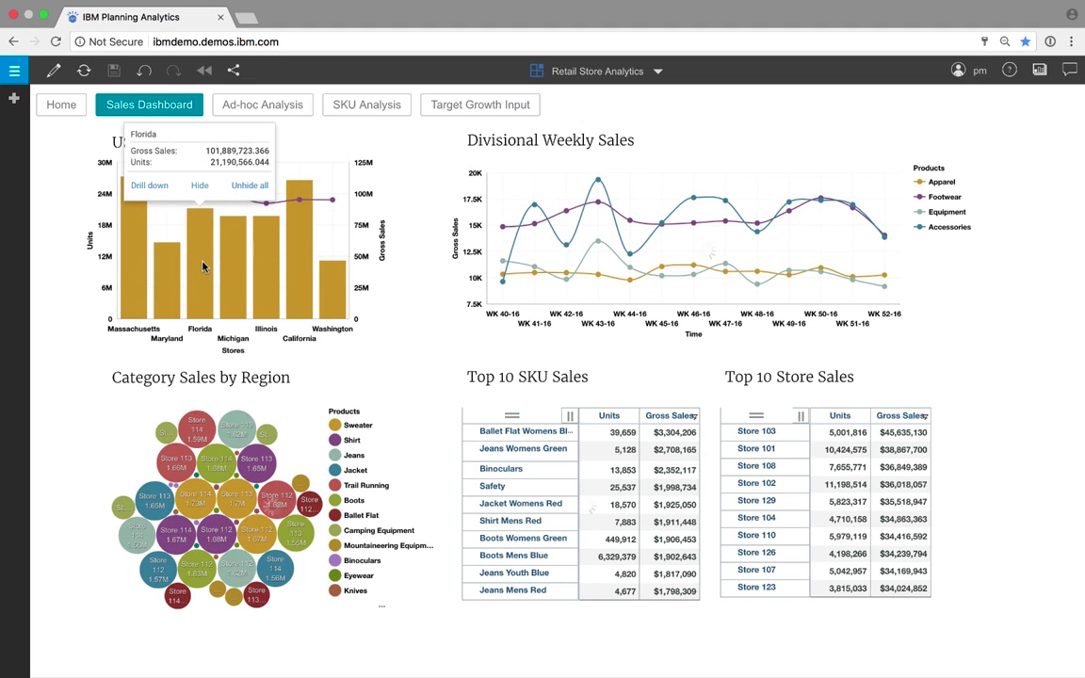
pyautogui.click(153, 185)
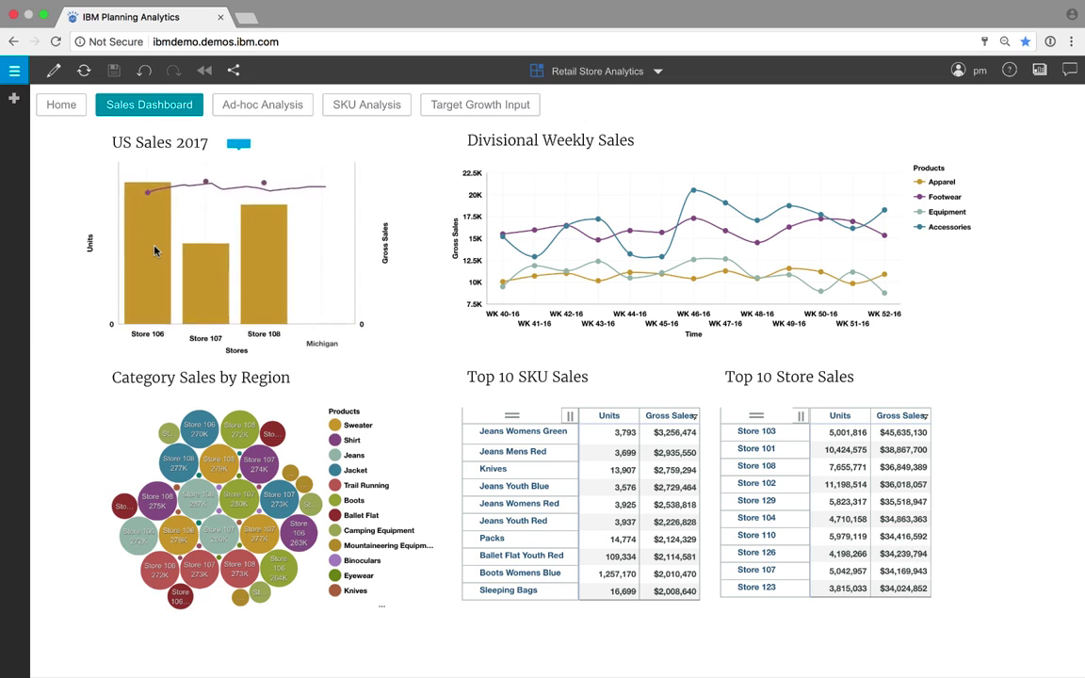
pyautogui.click(163, 254)
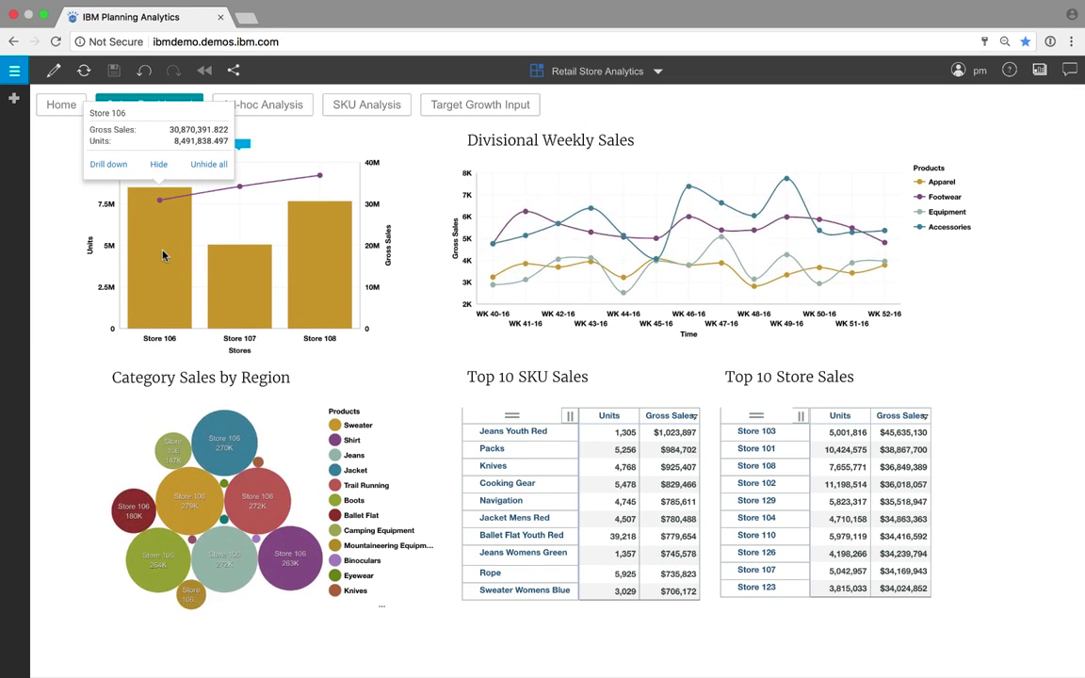
# Play the SKU Analysis state timeline from Florida onward, then switch to the Ad-hoc Analysis grid.
pyautogui.click(356, 107)
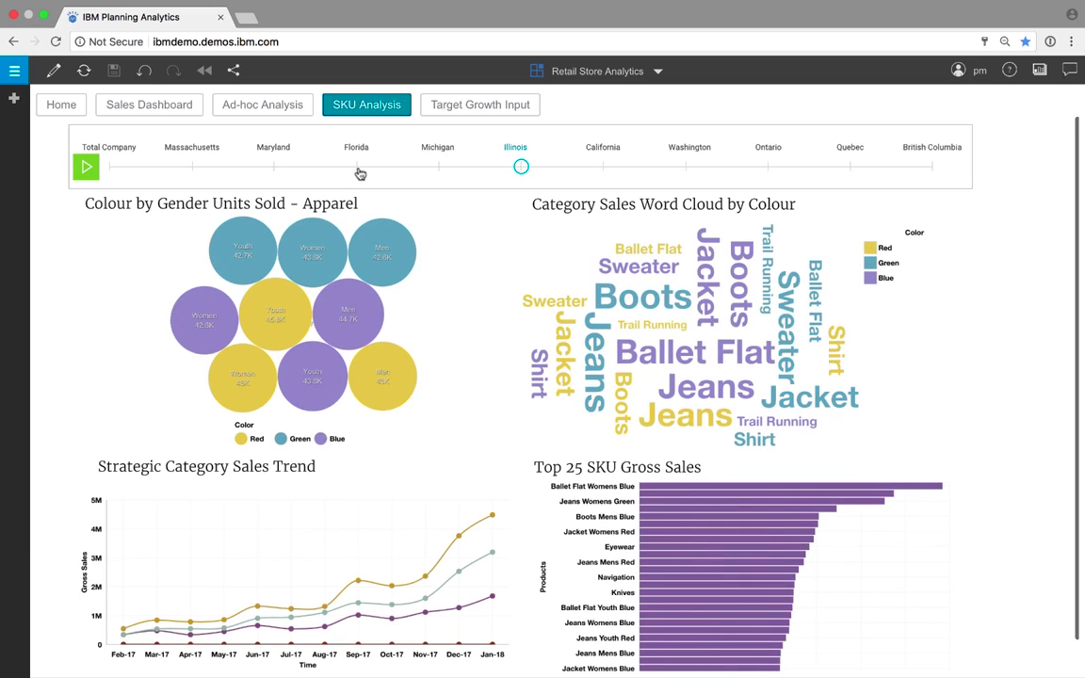
pyautogui.click(356, 168)
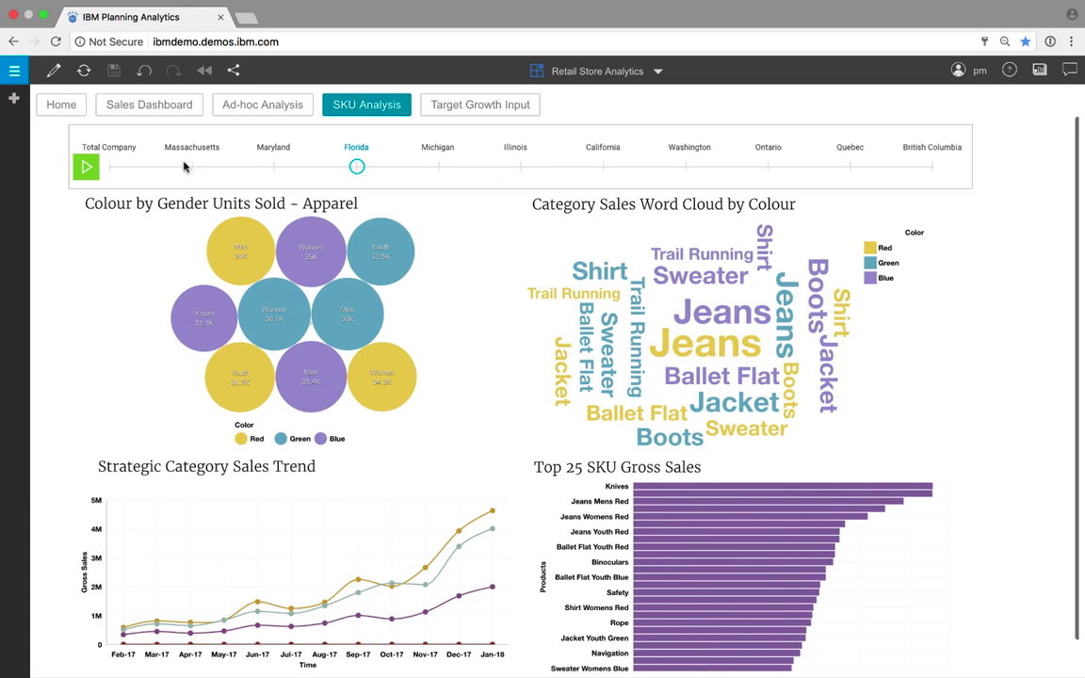
pyautogui.click(90, 169)
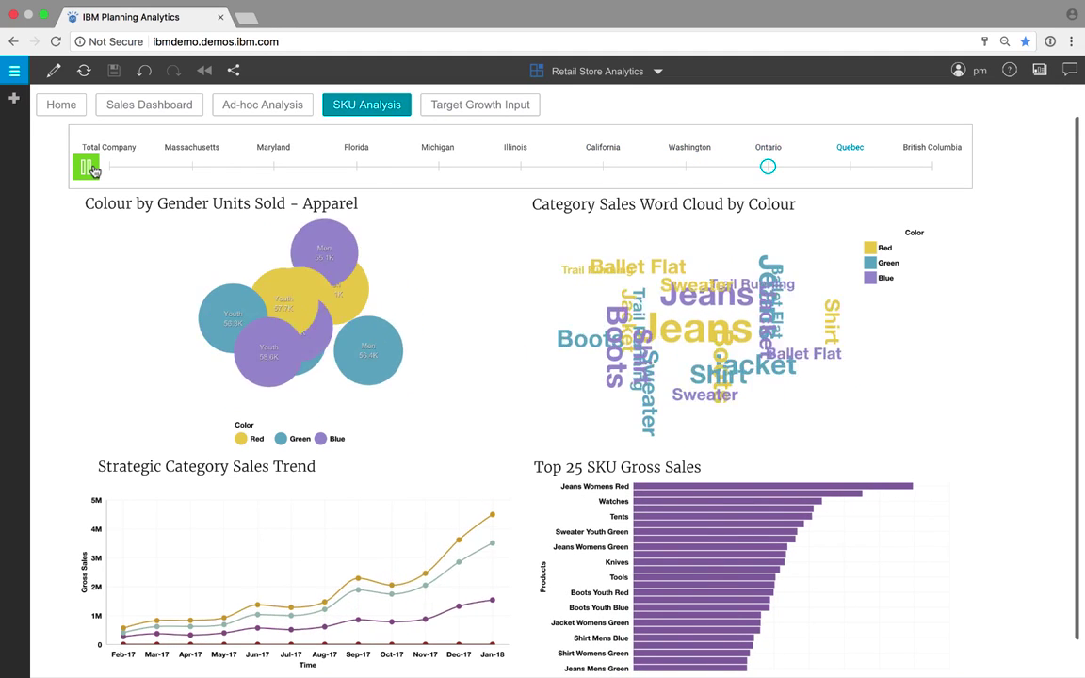
pyautogui.click(265, 104)
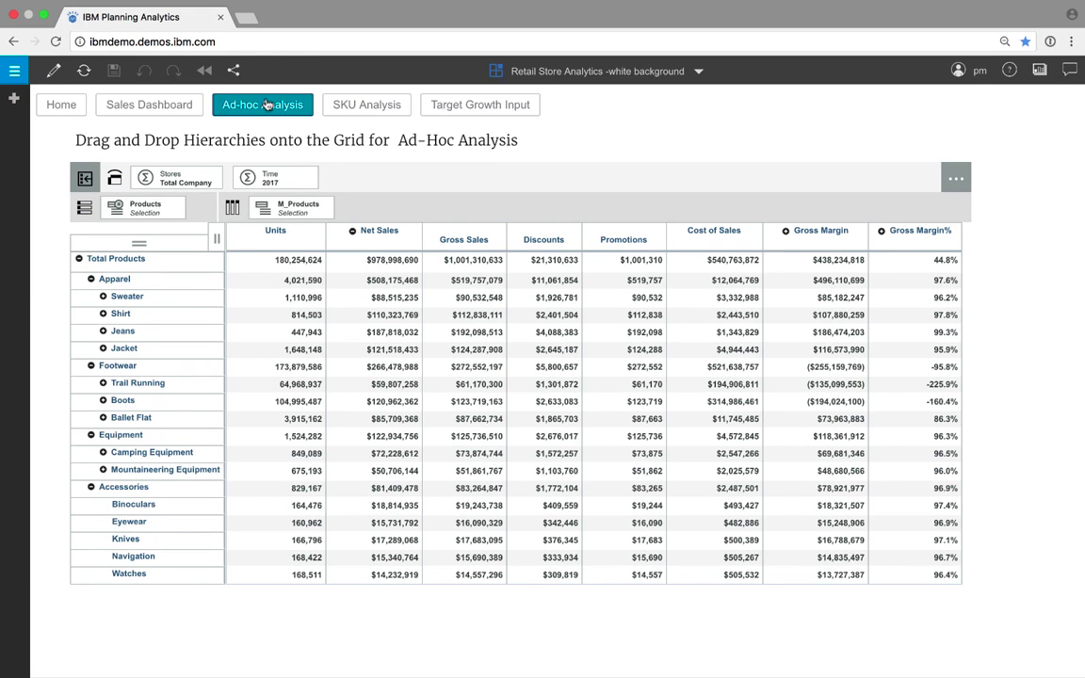
# Expand the Products cube's Time, Stores and Products dimension hierarchies in the data panel.
pyautogui.click(16, 101)
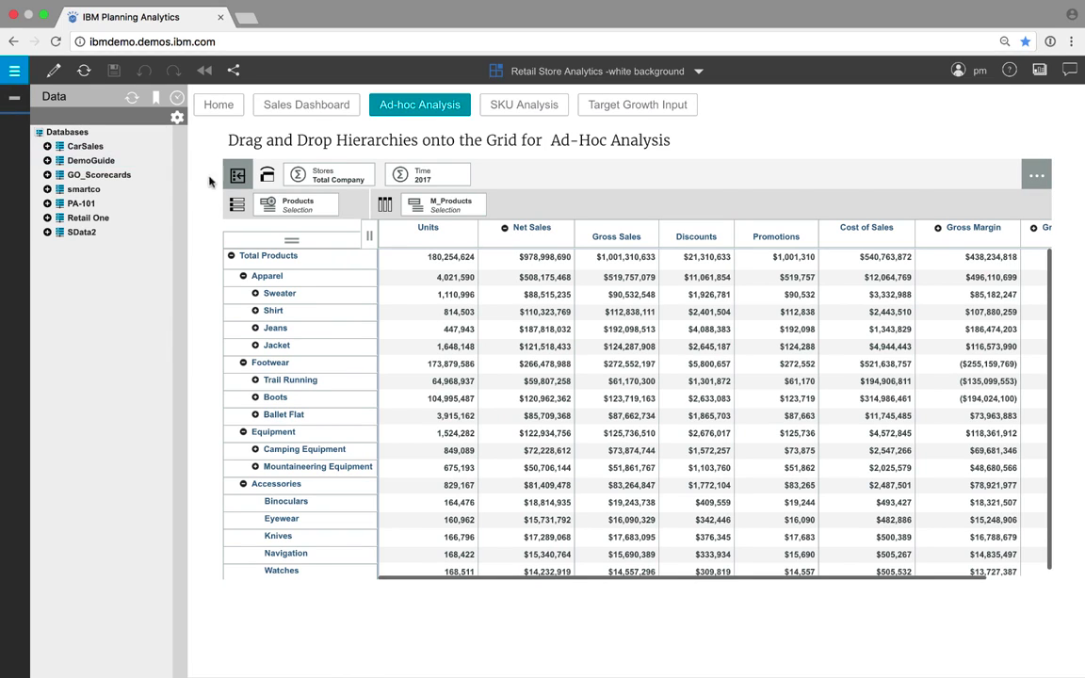
pyautogui.click(237, 178)
pyautogui.click(48, 146)
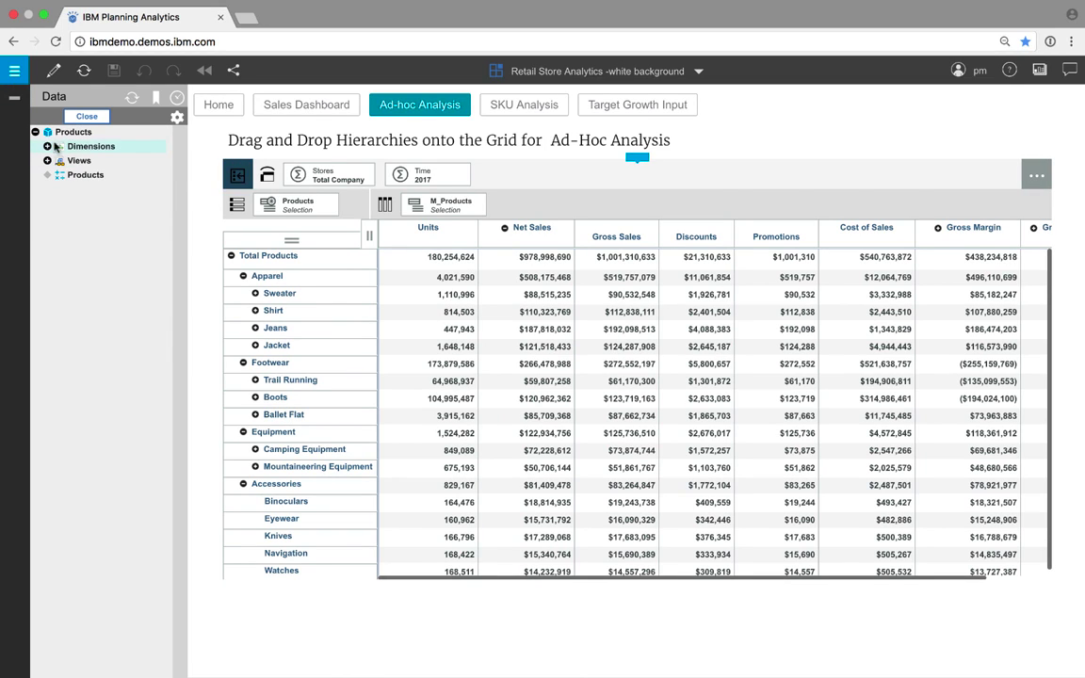
pyautogui.click(59, 160)
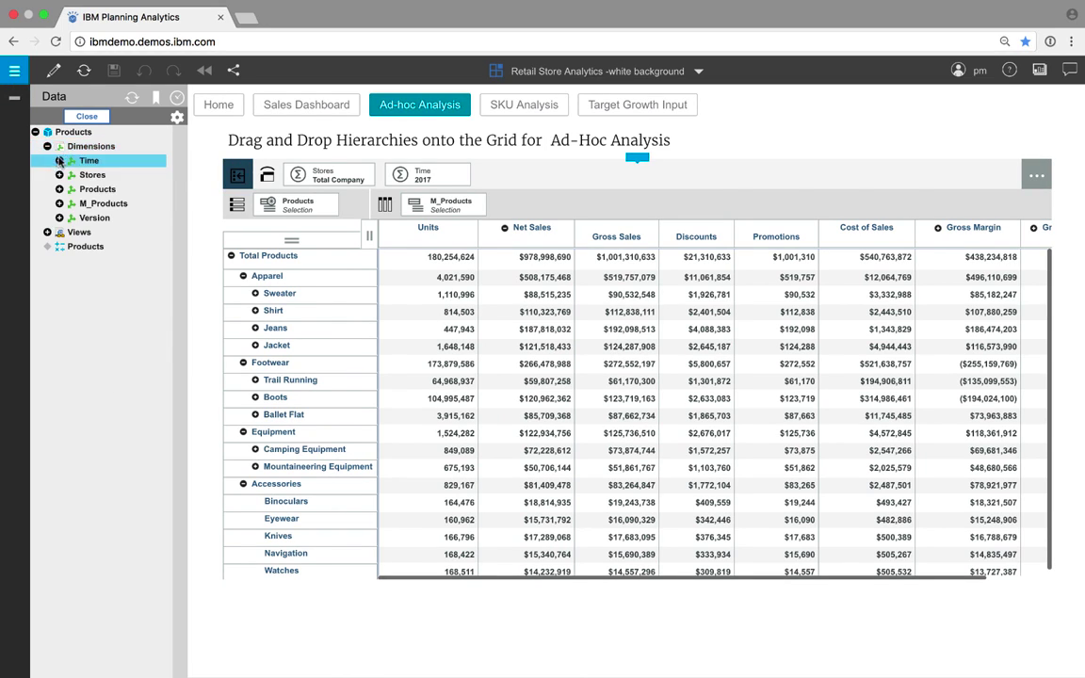
pyautogui.click(59, 262)
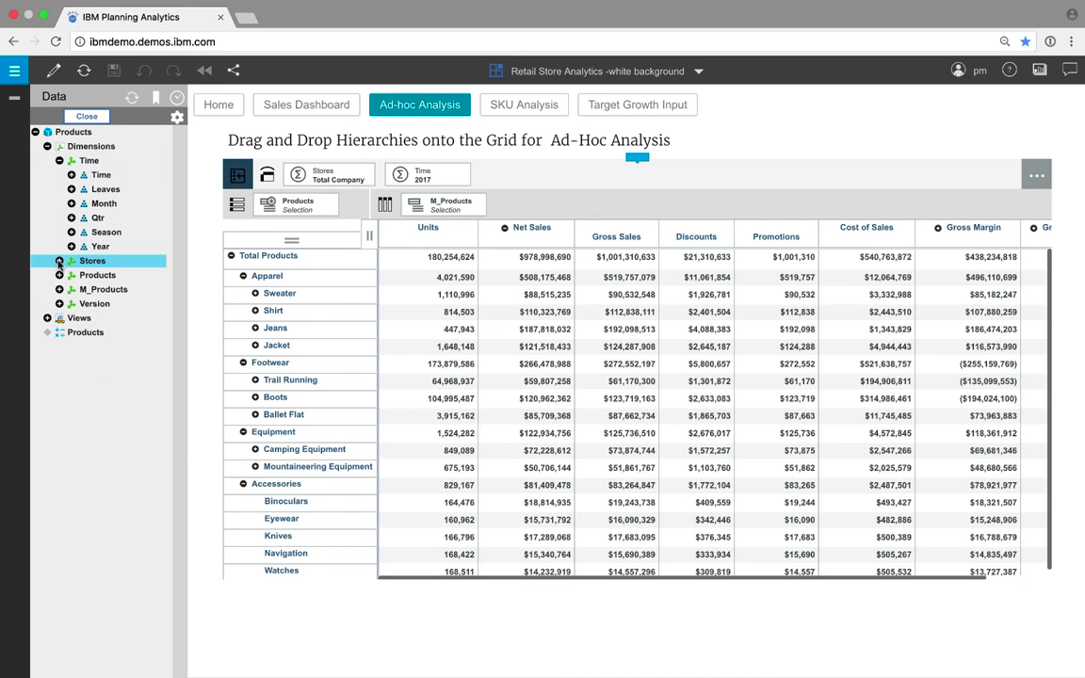
pyautogui.click(59, 347)
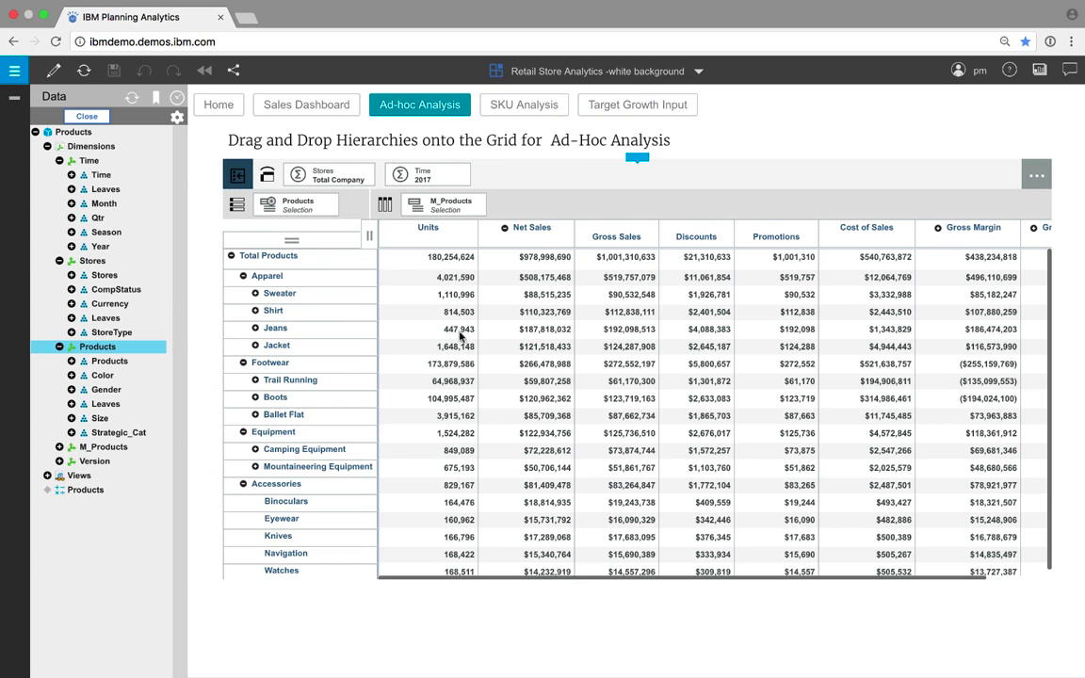
# Move Gross Sales into context and replace the Time filter with Season set to Spring-Summer 16.
pyautogui.moveTo(637, 243); pyautogui.dragTo(489, 176)
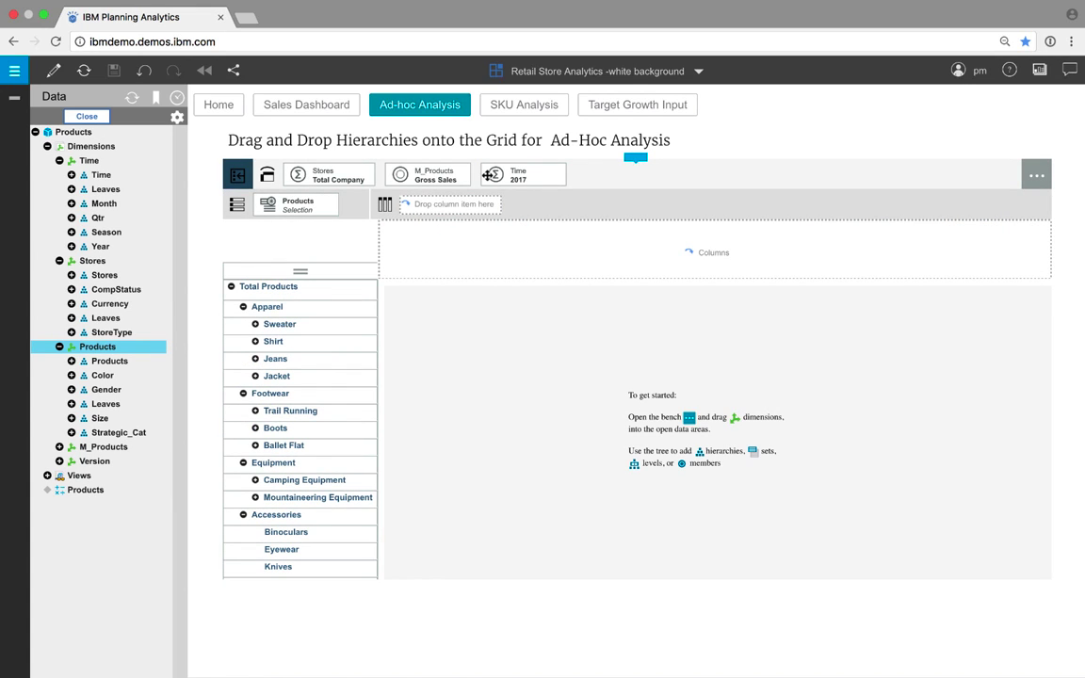
pyautogui.click(116, 231)
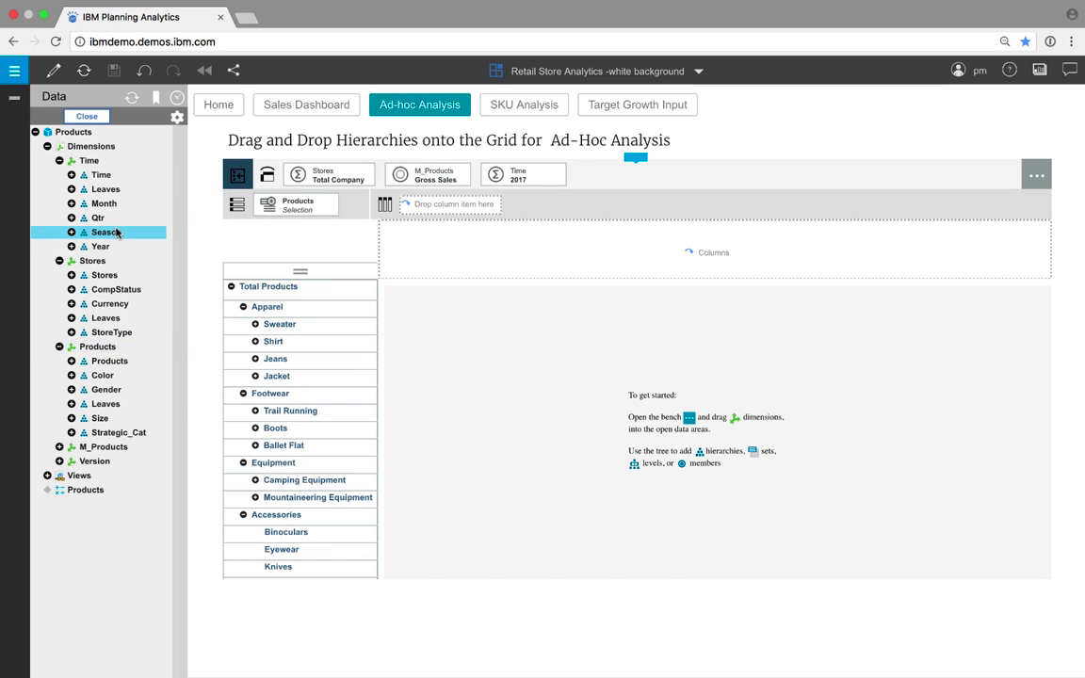
pyautogui.moveTo(168, 232); pyautogui.dragTo(497, 174)
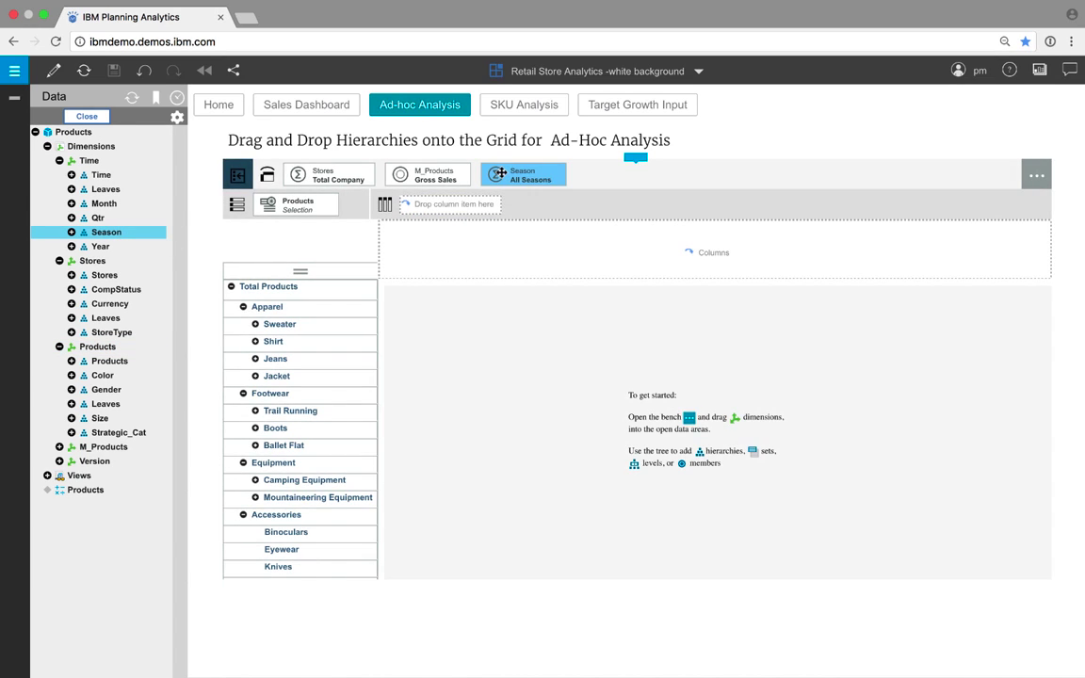
pyautogui.click(498, 174)
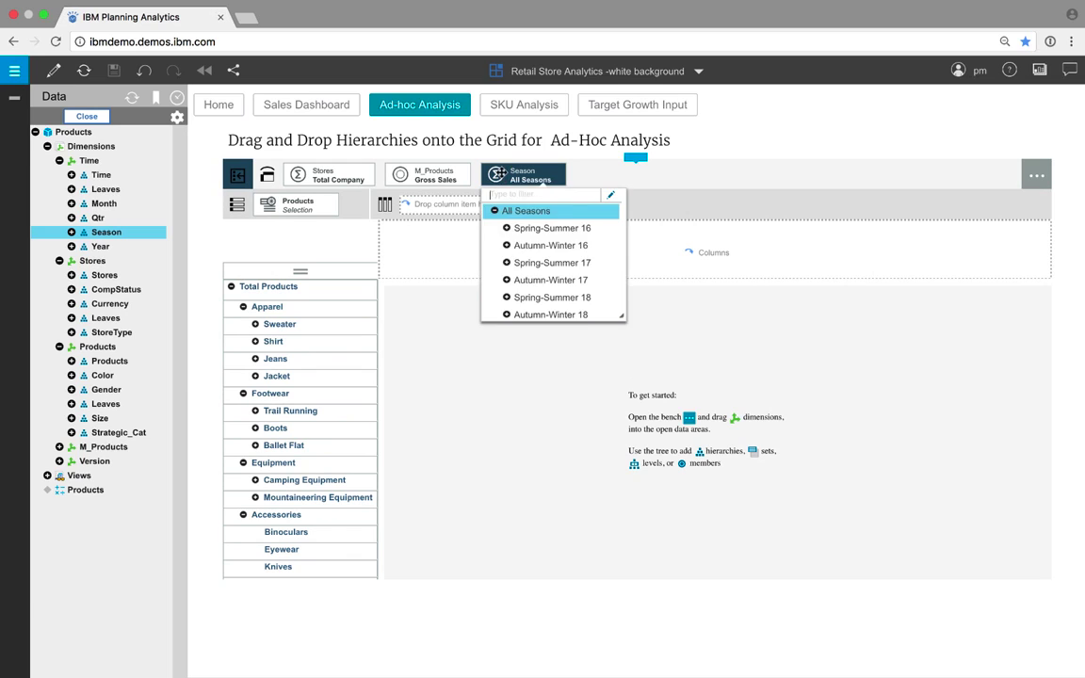
pyautogui.click(551, 229)
# Add a CompStatus context filter limited to Comp stores.
pyautogui.click(114, 292)
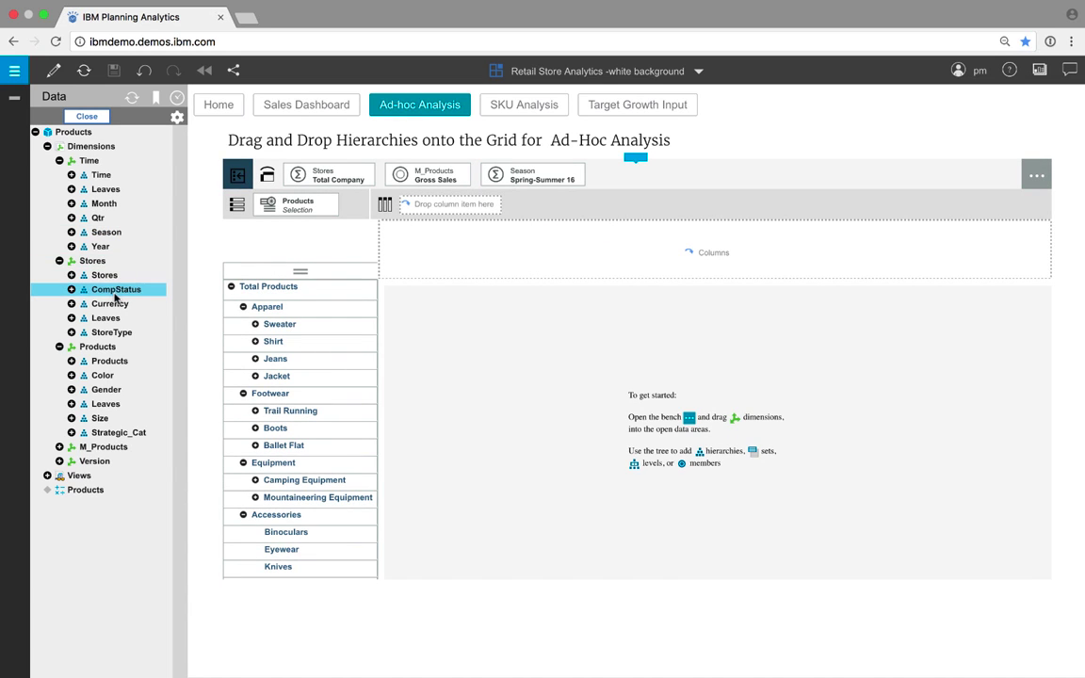
pyautogui.moveTo(114, 298)
pyautogui.mouseDown()
pyautogui.moveTo(377, 218)
pyautogui.moveTo(610, 177)
pyautogui.moveTo(594, 177)
pyautogui.mouseUp()
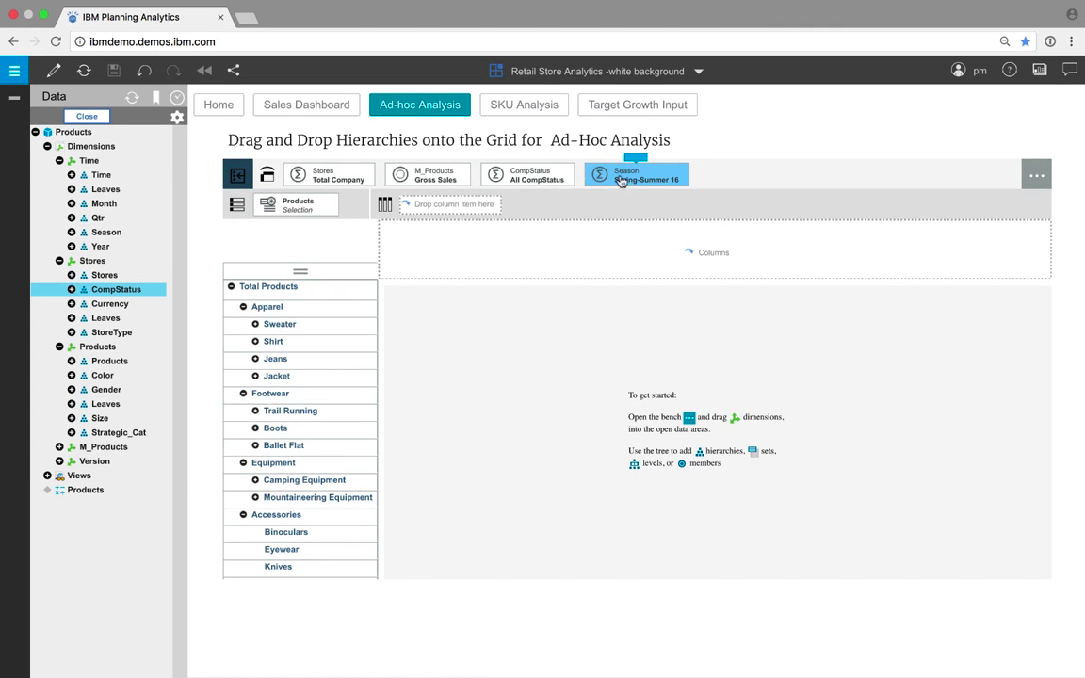
pyautogui.click(530, 175)
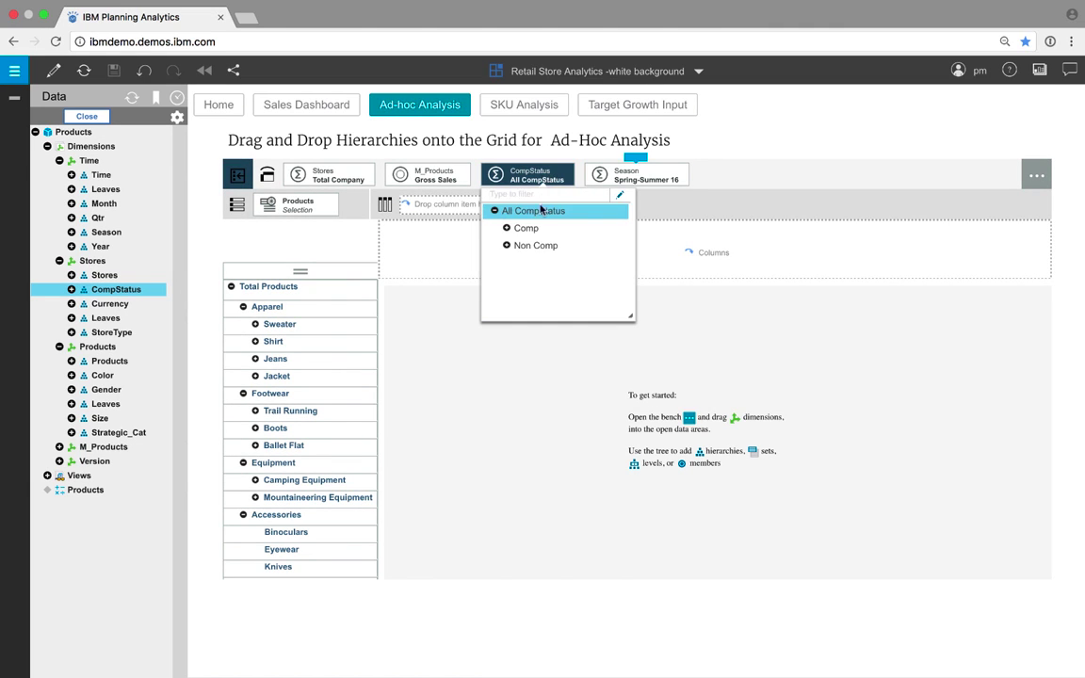
pyautogui.click(527, 228)
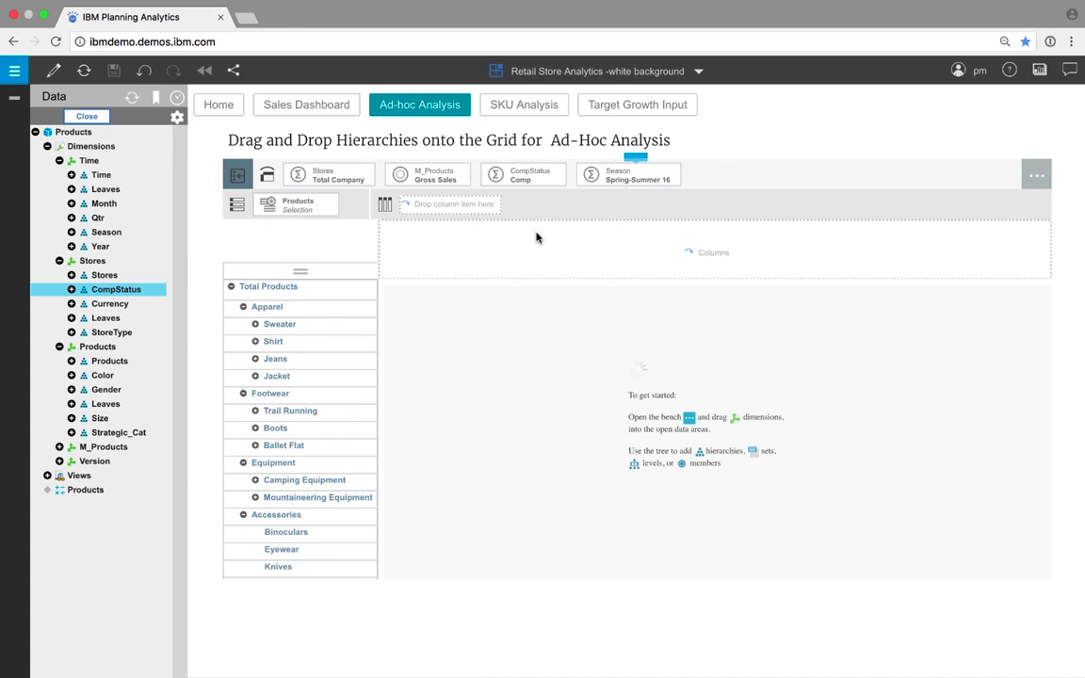
# Swap Products off the rows for StoreType, put Color across columns, and expand Outlet.
pyautogui.click(315, 311)
pyautogui.moveTo(316, 316); pyautogui.dragTo(707, 177)
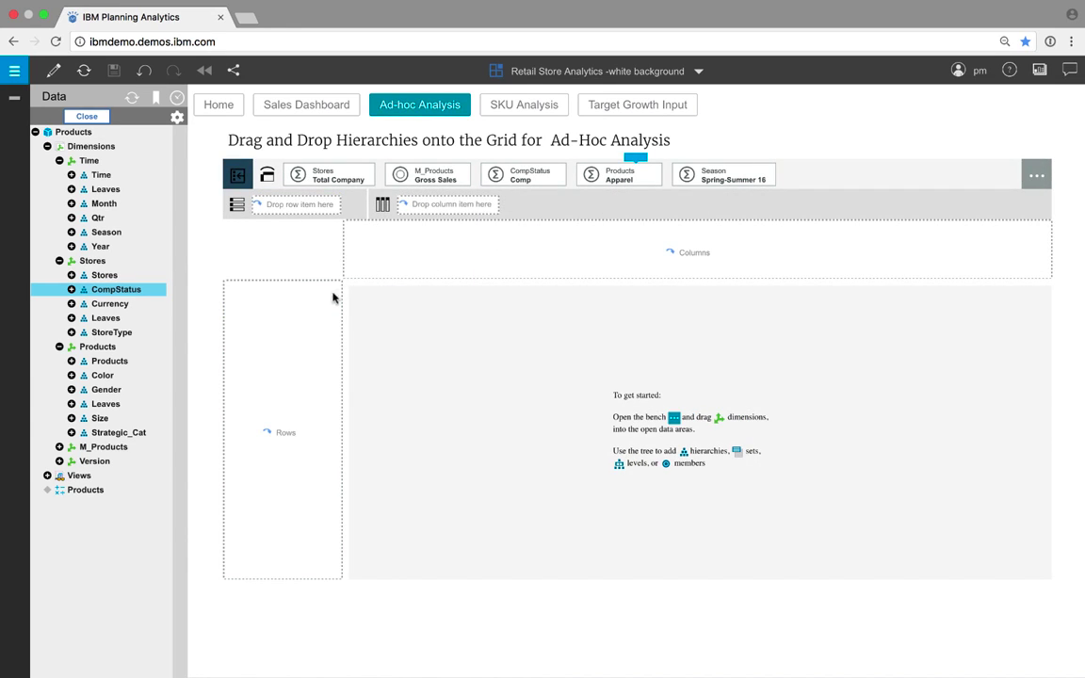
pyautogui.moveTo(111, 332); pyautogui.dragTo(256, 368)
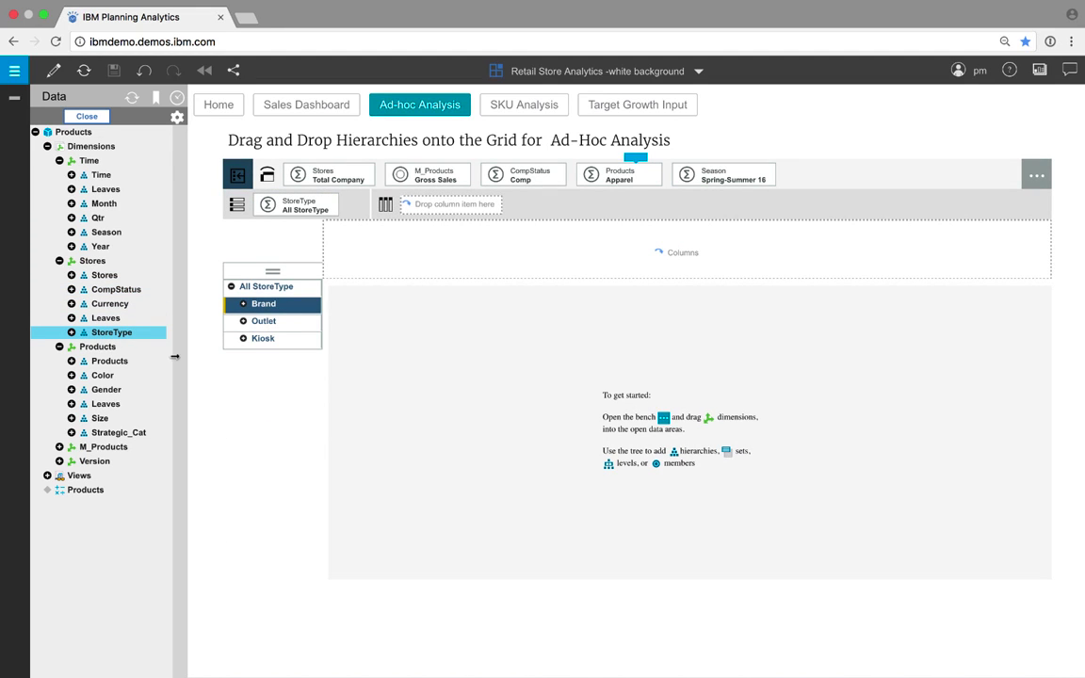
pyautogui.click(101, 376)
pyautogui.moveTo(102, 376); pyautogui.dragTo(407, 251)
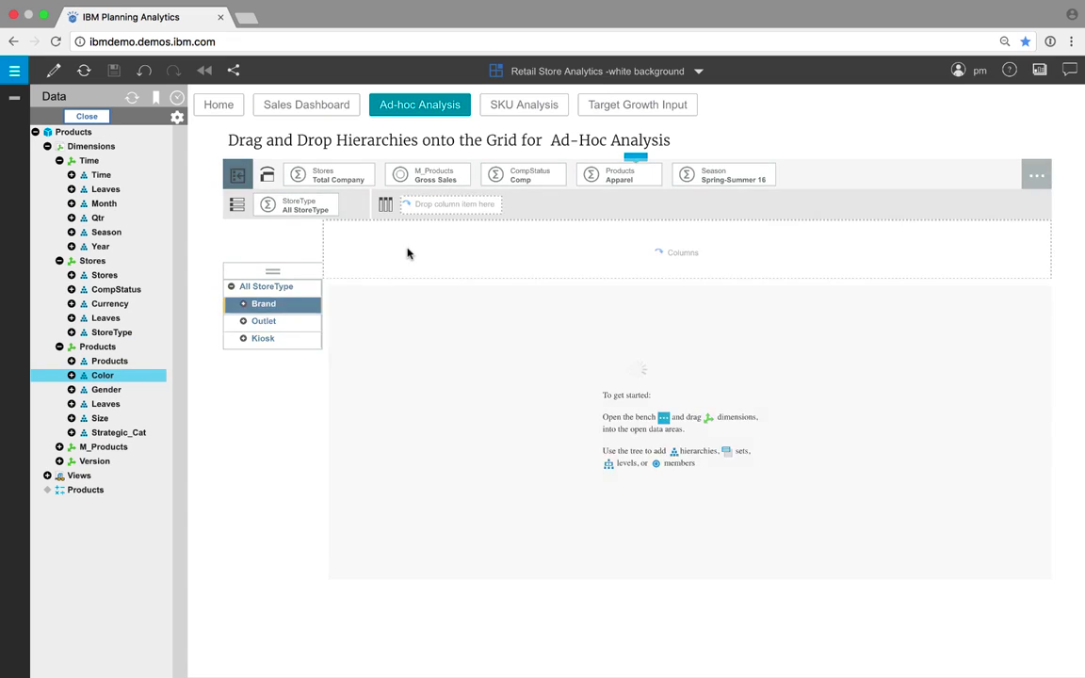
pyautogui.click(243, 289)
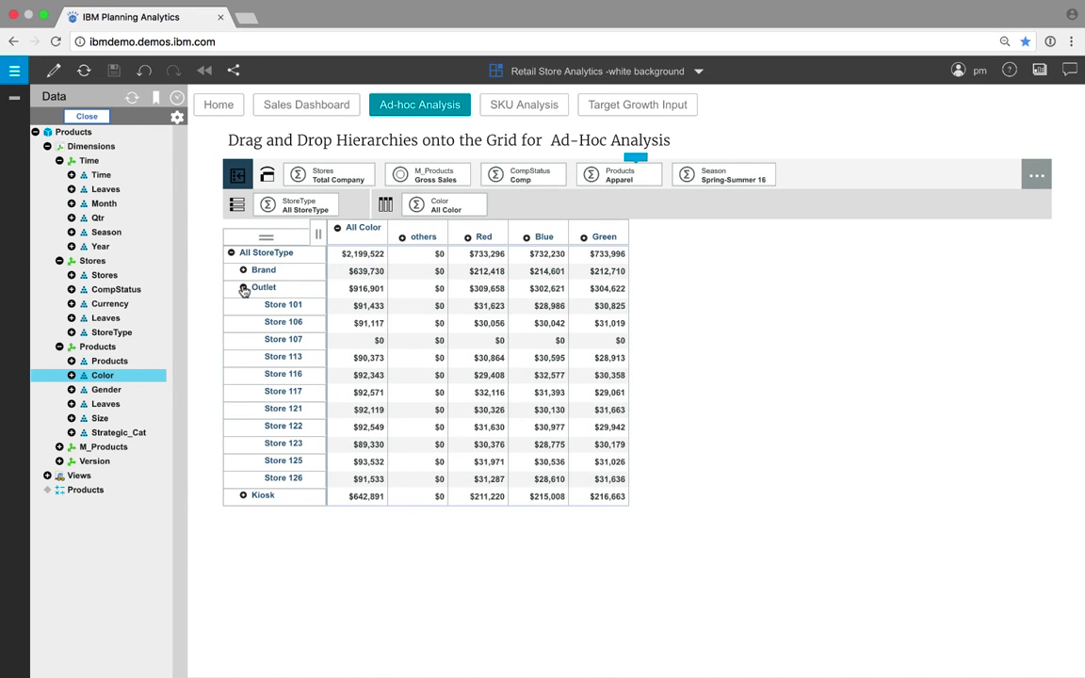
# On Target Growth Input, set Sweater Mens Red's Growth% to 50%.
pyautogui.click(609, 109)
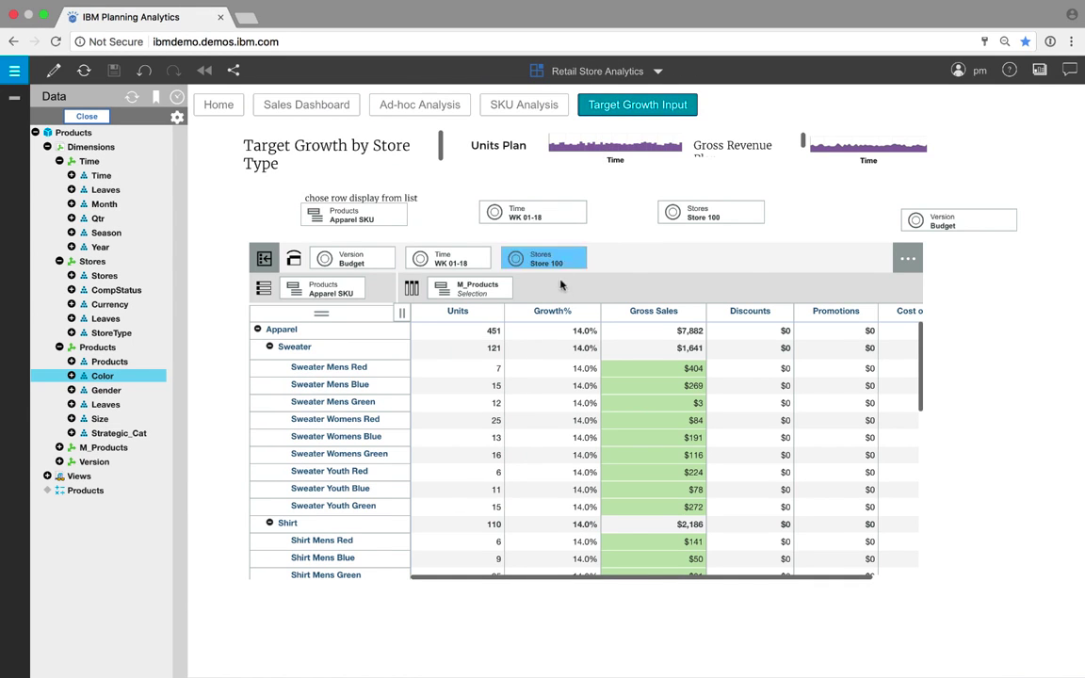
pyautogui.click(570, 370)
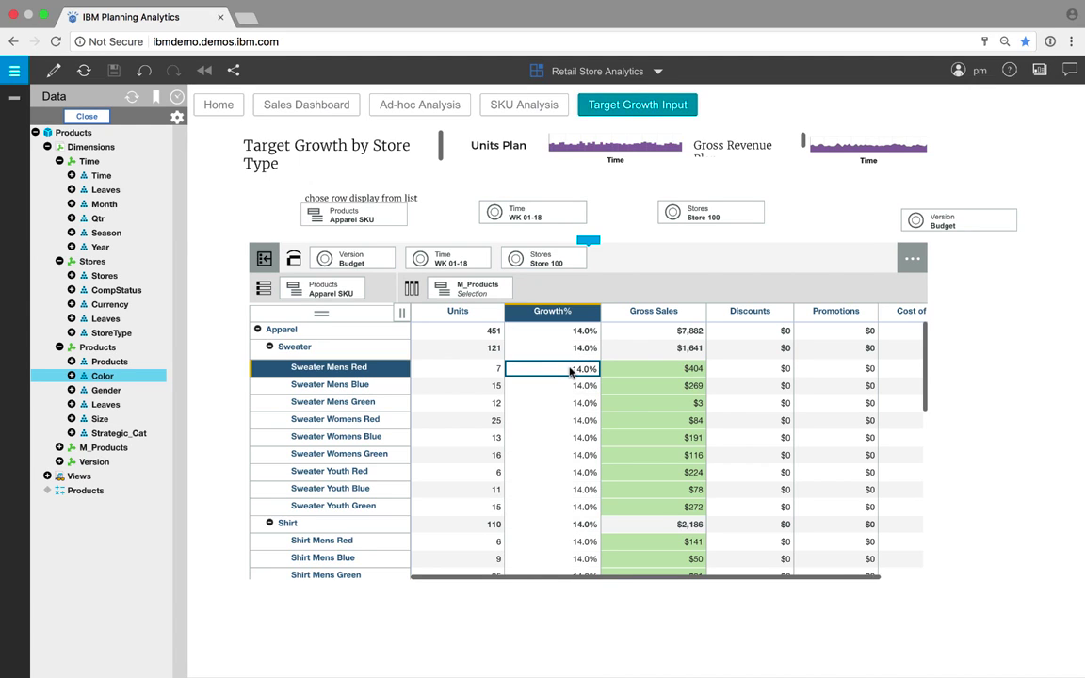
pyautogui.press('BackSpace')
pyautogui.press('Return')
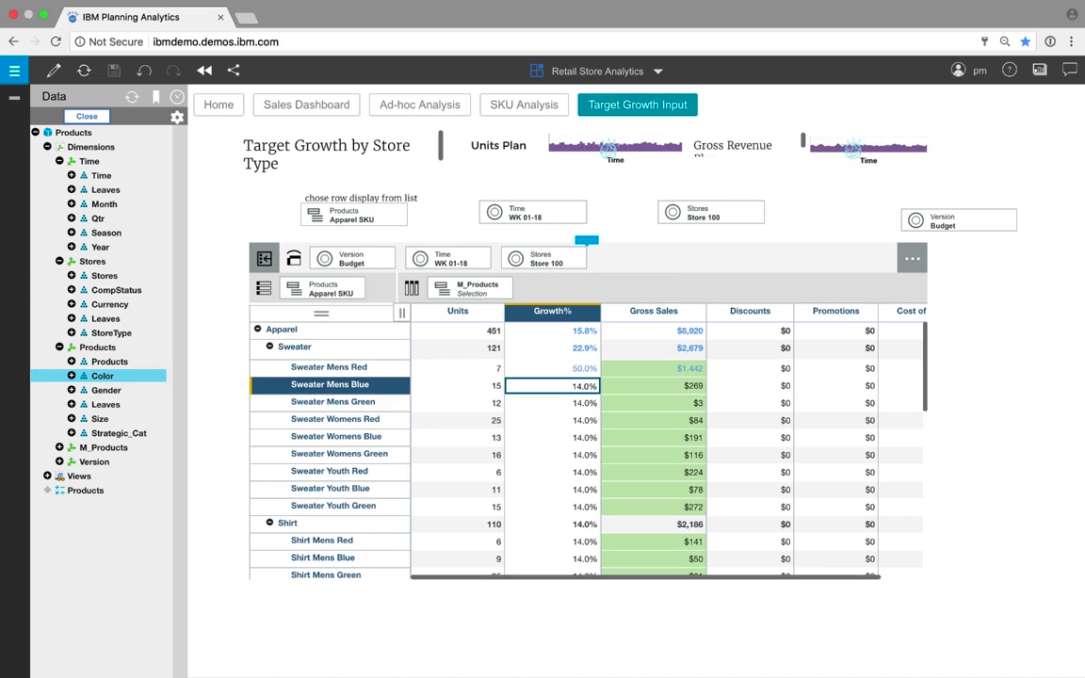
# Put a hold on Sweater Mens Red's Discounts and bring up actions for the Sweater Discounts total.
pyautogui.click(771, 369)
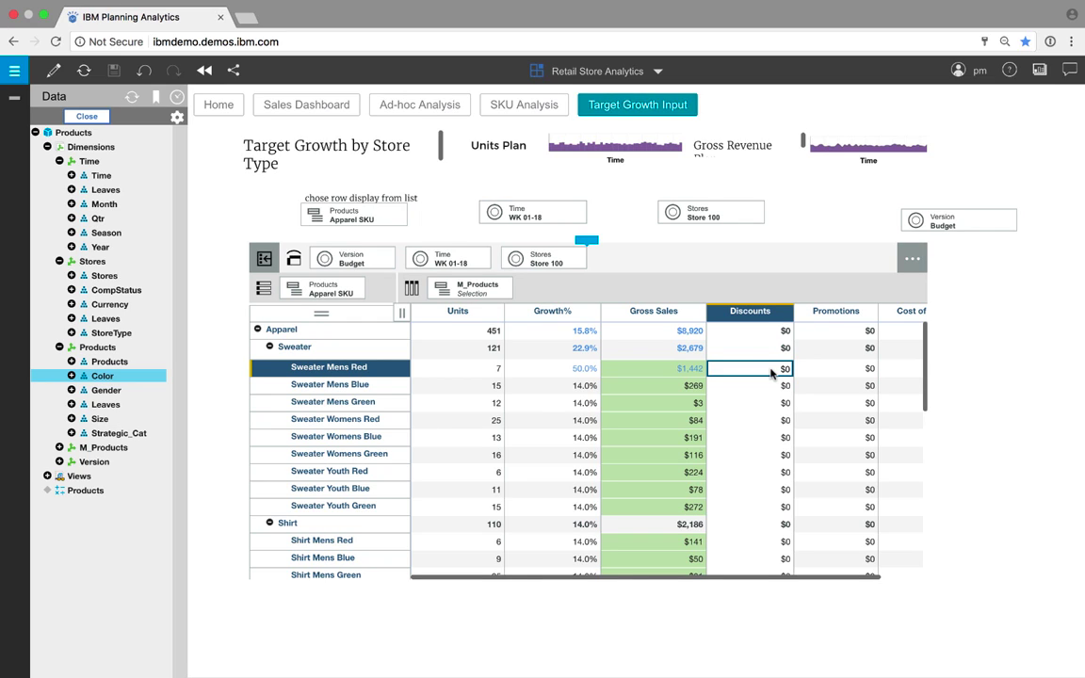
pyautogui.doubleClick(772, 369)
pyautogui.press('Return')
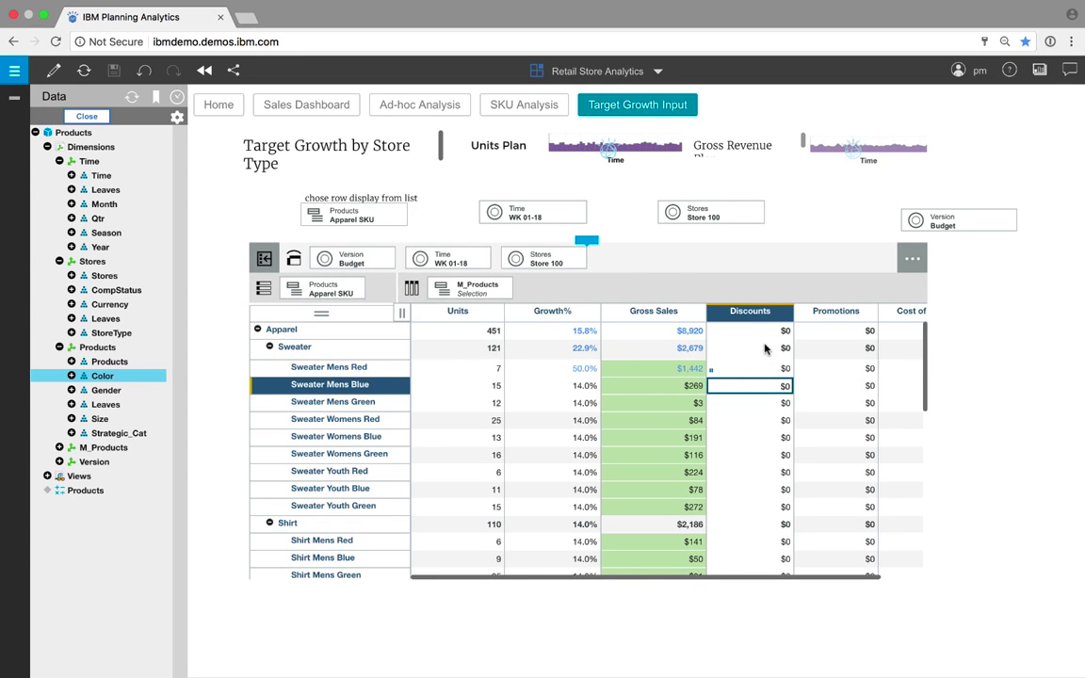
pyautogui.click(765, 349)
pyautogui.rightClick(765, 349)
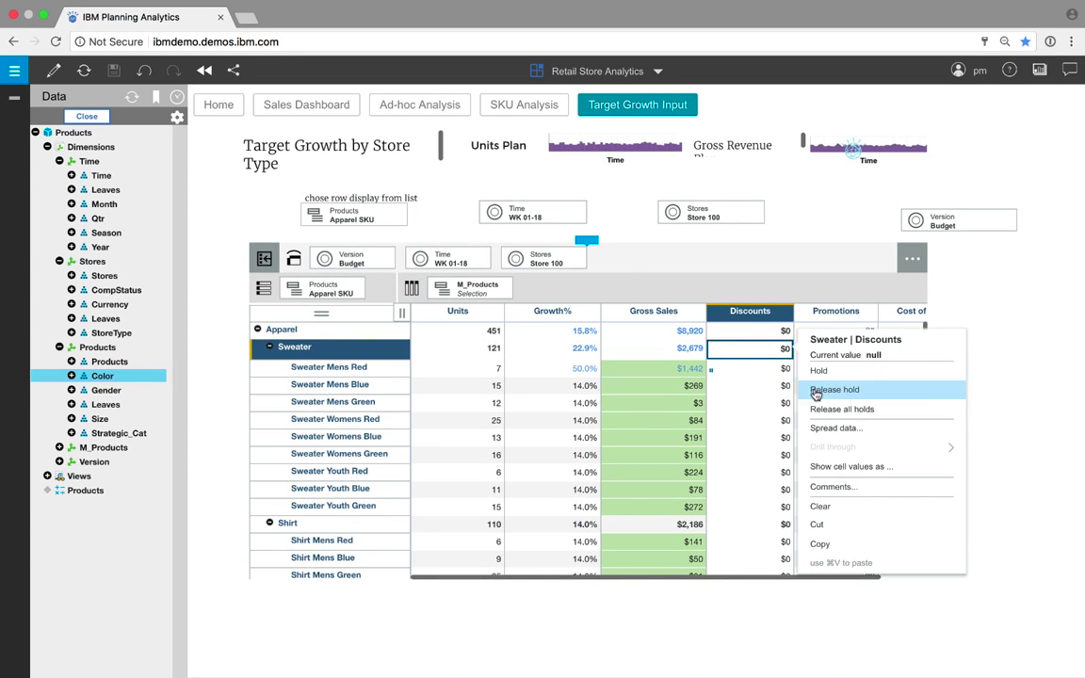
# Spread 500 of Sweater discounts relative proportionally, using M_Products Gross Sales as reference.
pyautogui.click(817, 427)
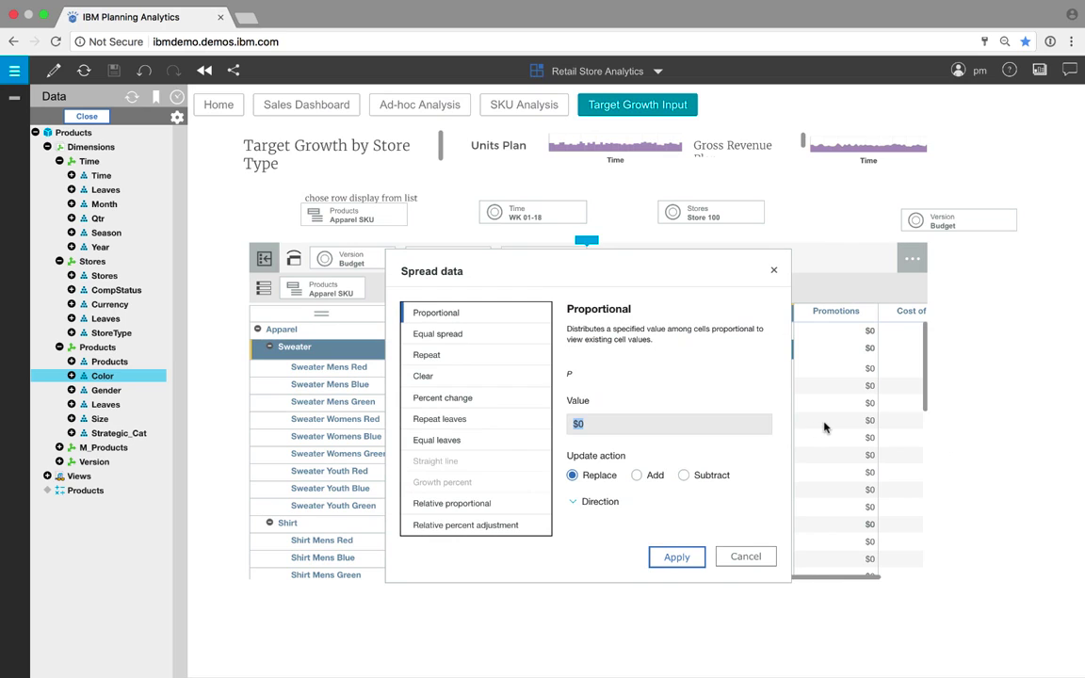
pyautogui.click(533, 505)
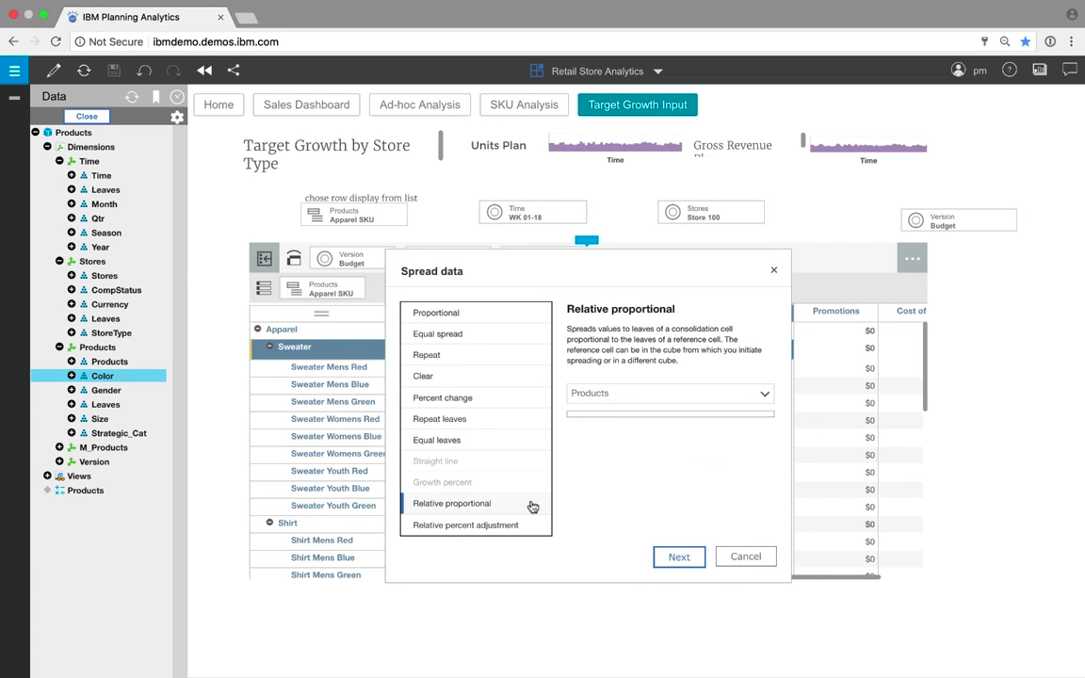
pyautogui.click(637, 516)
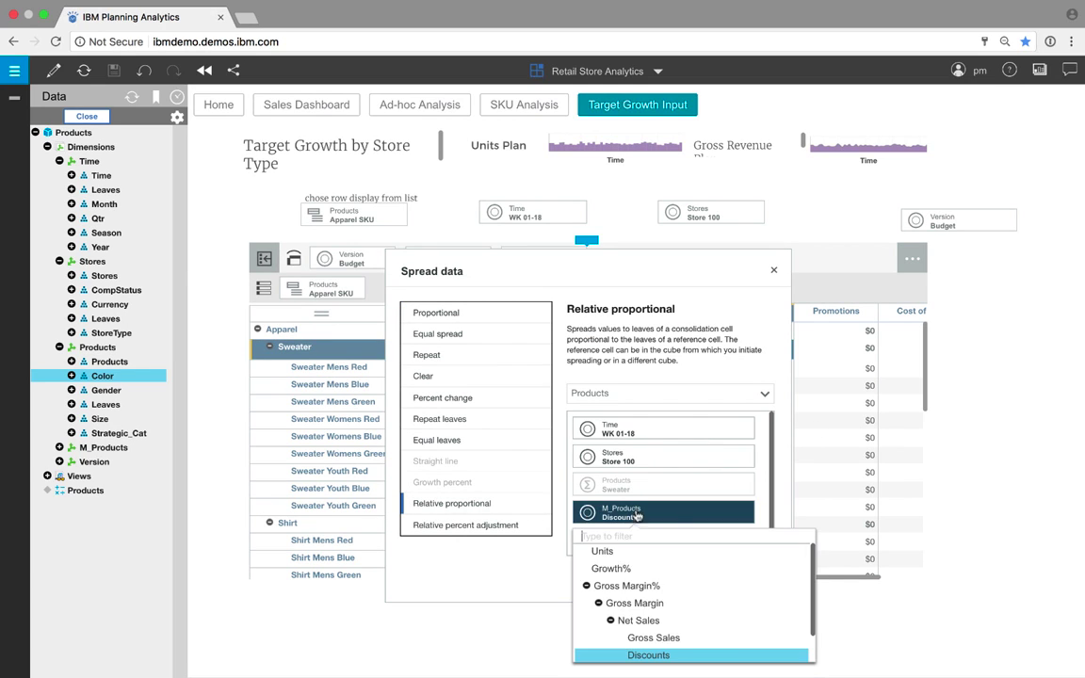
pyautogui.click(656, 639)
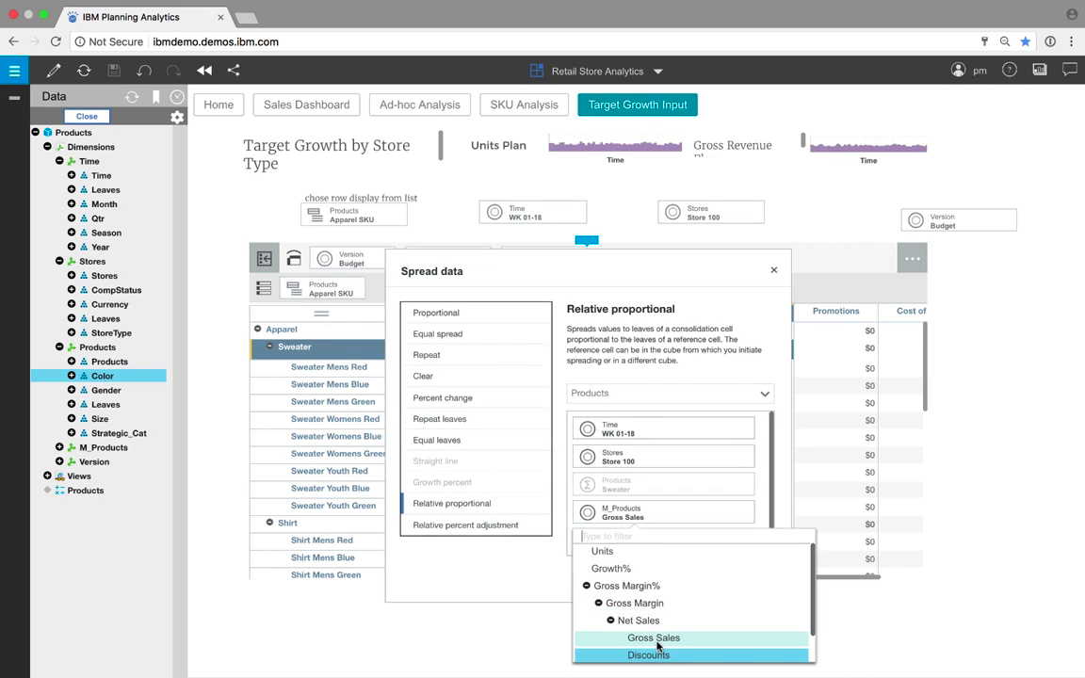
pyautogui.click(679, 578)
pyautogui.write('500')
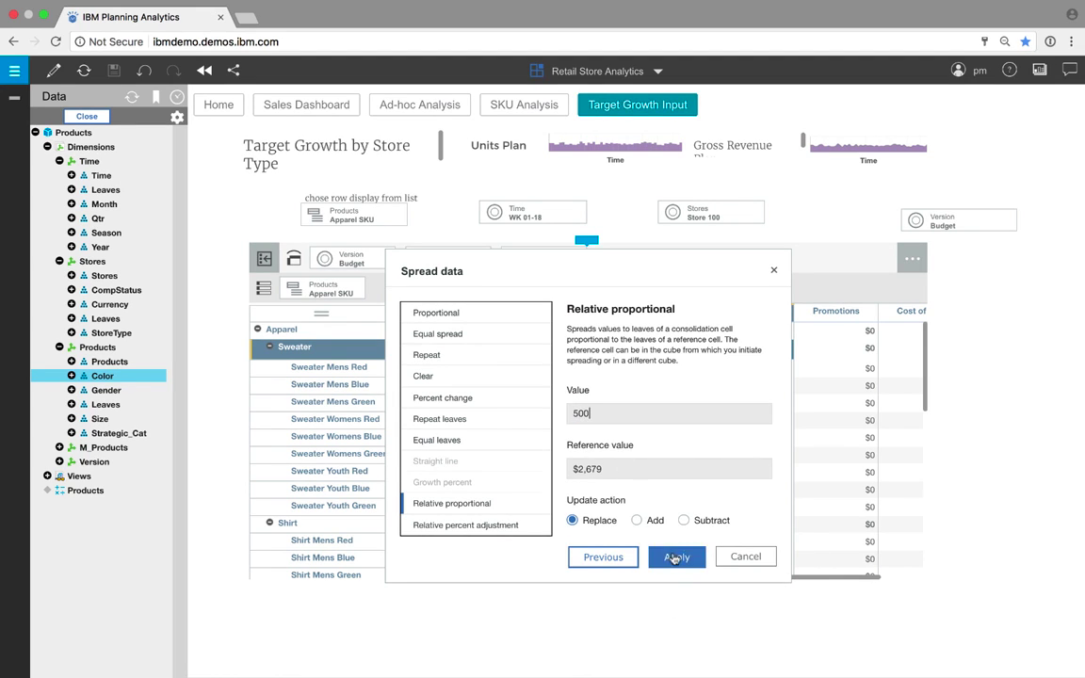
pyautogui.click(674, 557)
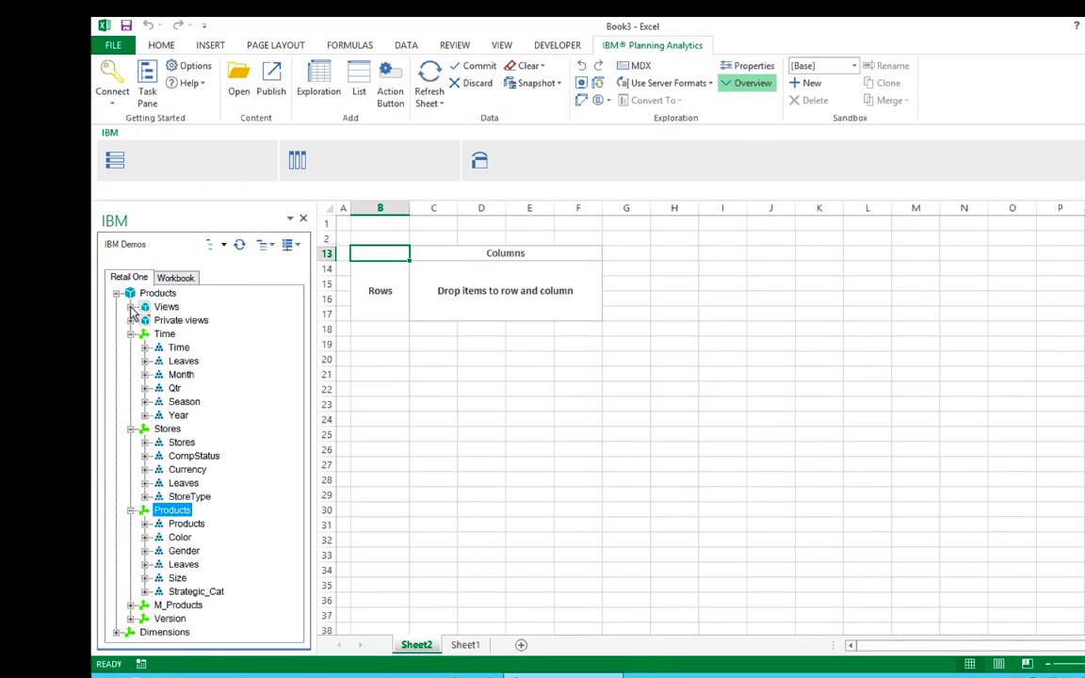
# Load the Analysis Divisional Sales view into the Excel sheet.
pyautogui.click(132, 306)
pyautogui.moveTo(195, 325); pyautogui.dragTo(435, 289)
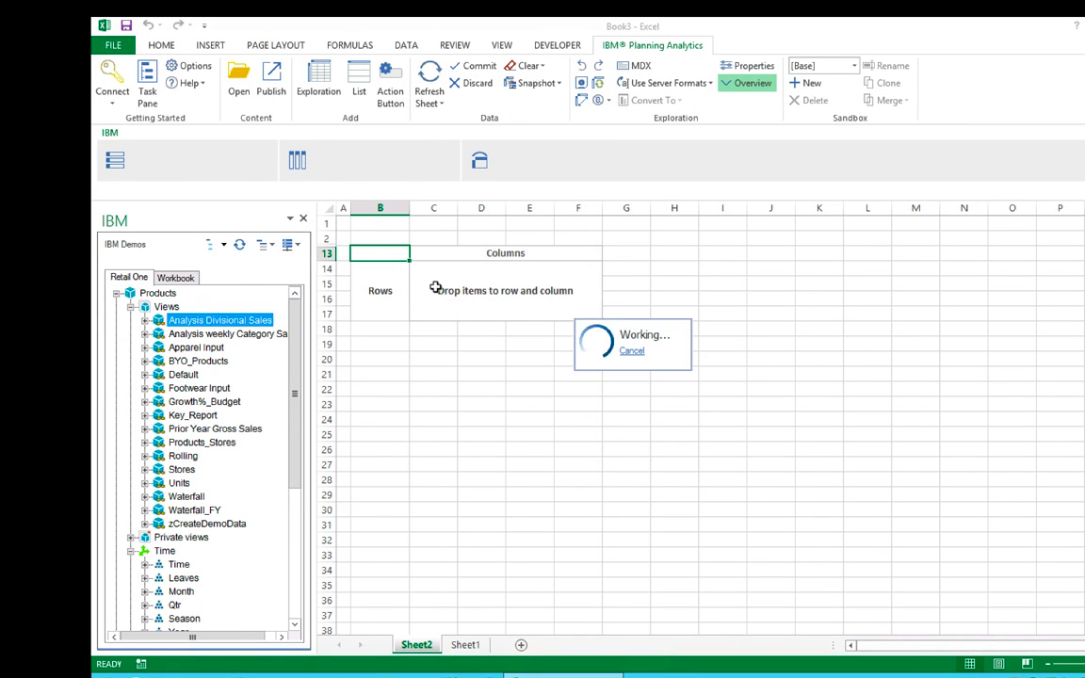
pyautogui.click(131, 307)
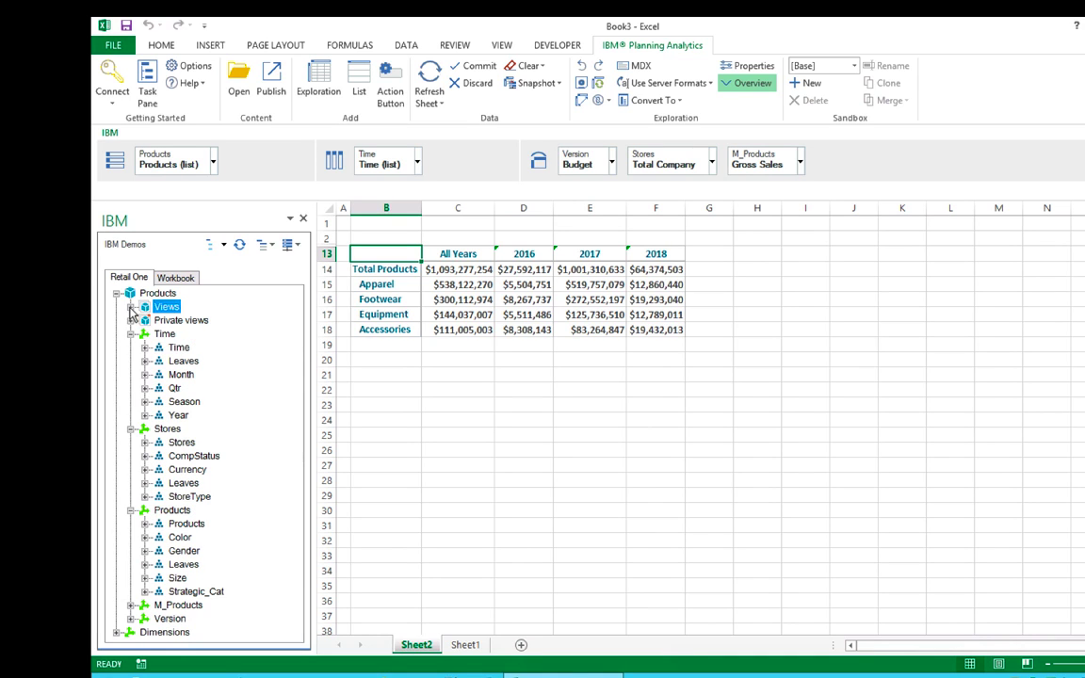
# Cross StoreType rows with CompStatus columns and set the Stores context to East Region.
pyautogui.moveTo(195, 497); pyautogui.dragTo(375, 307)
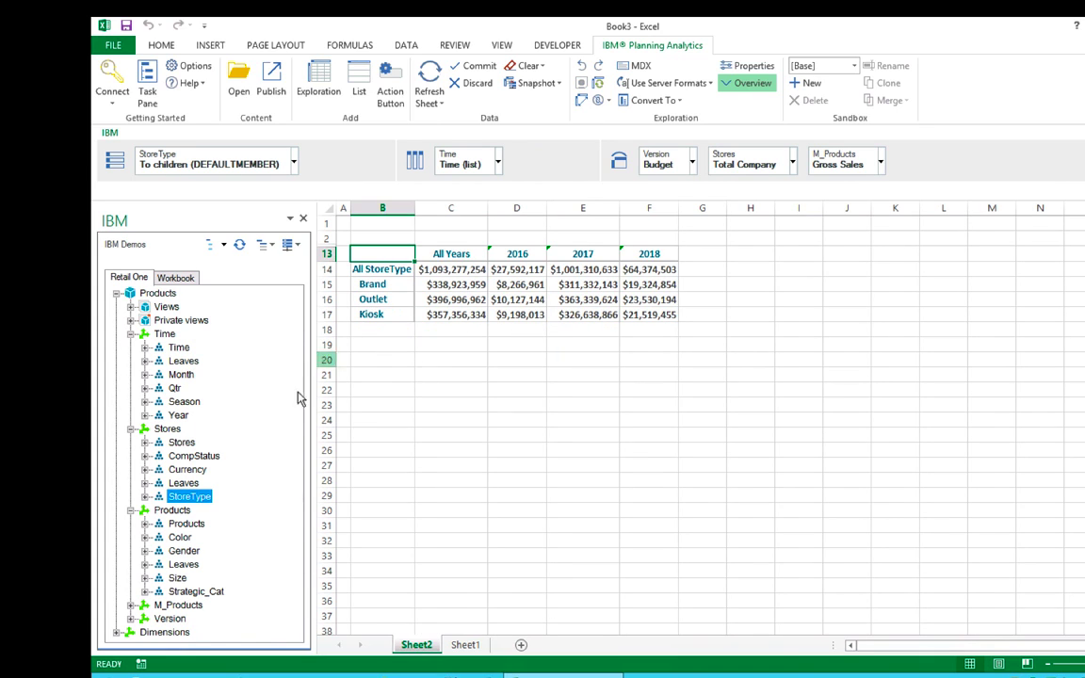
pyautogui.moveTo(193, 456); pyautogui.dragTo(536, 255)
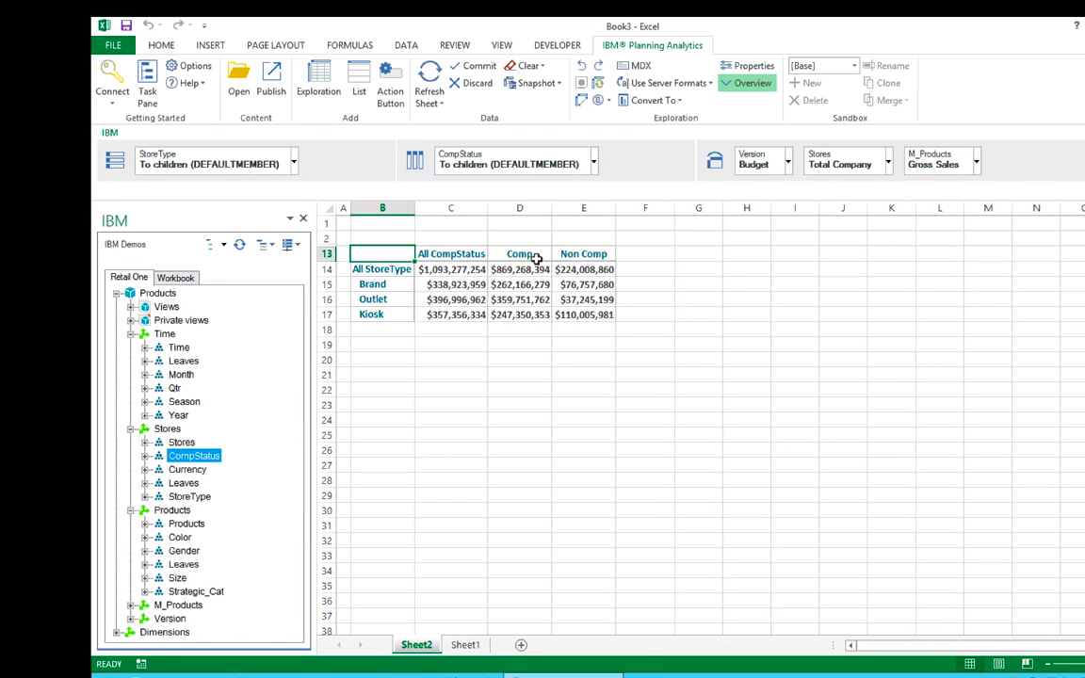
pyautogui.click(889, 164)
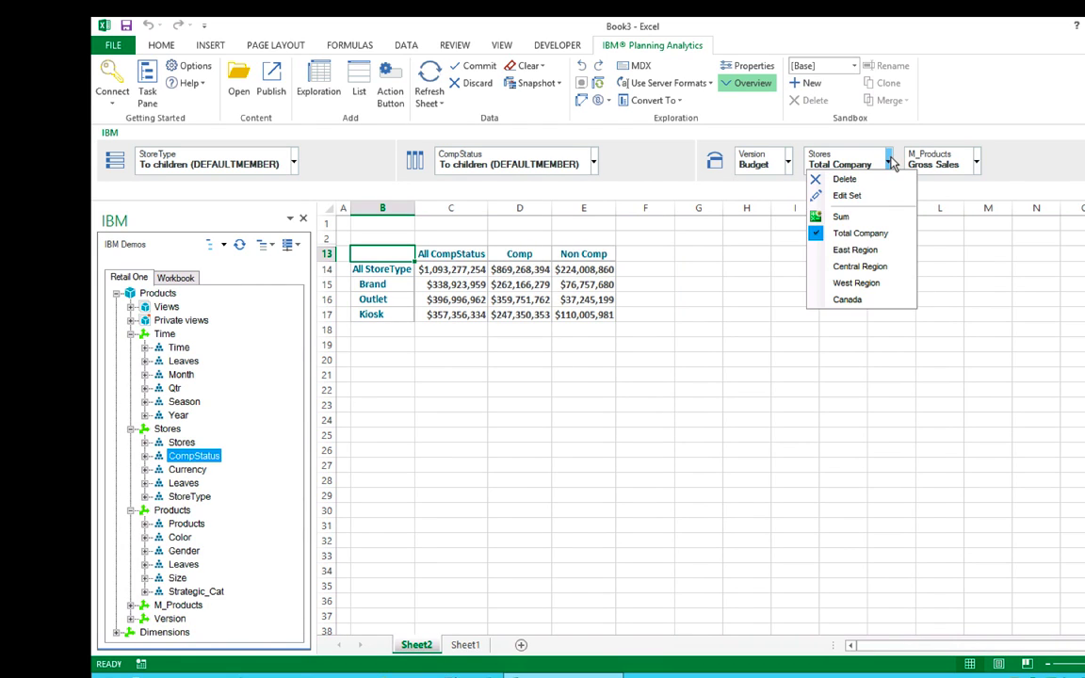
pyautogui.click(853, 250)
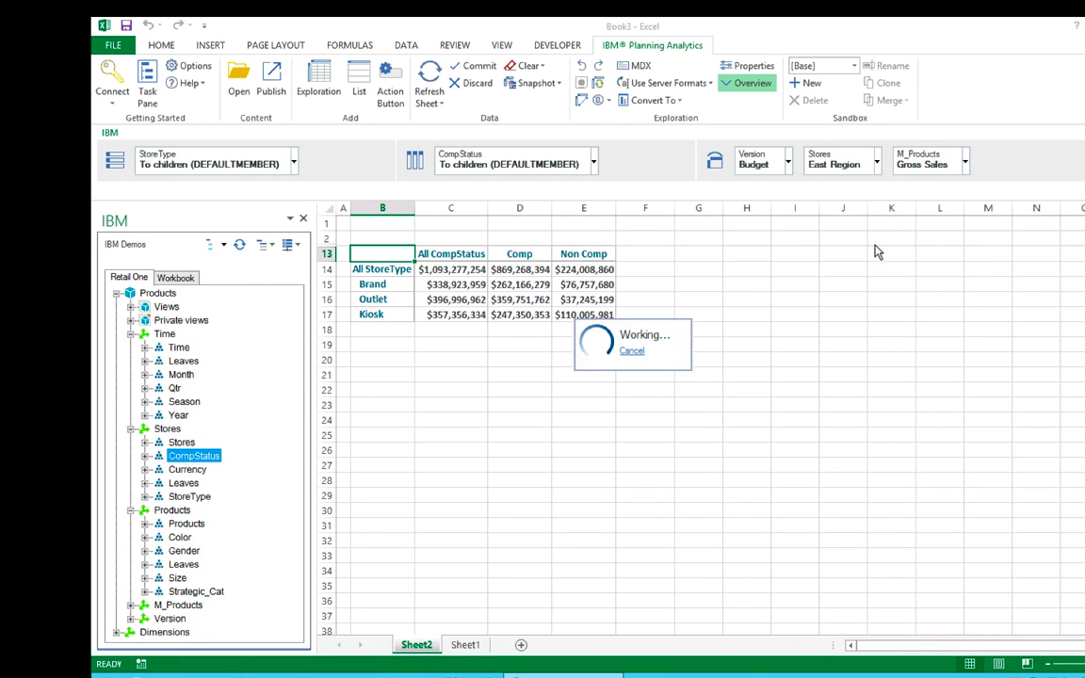